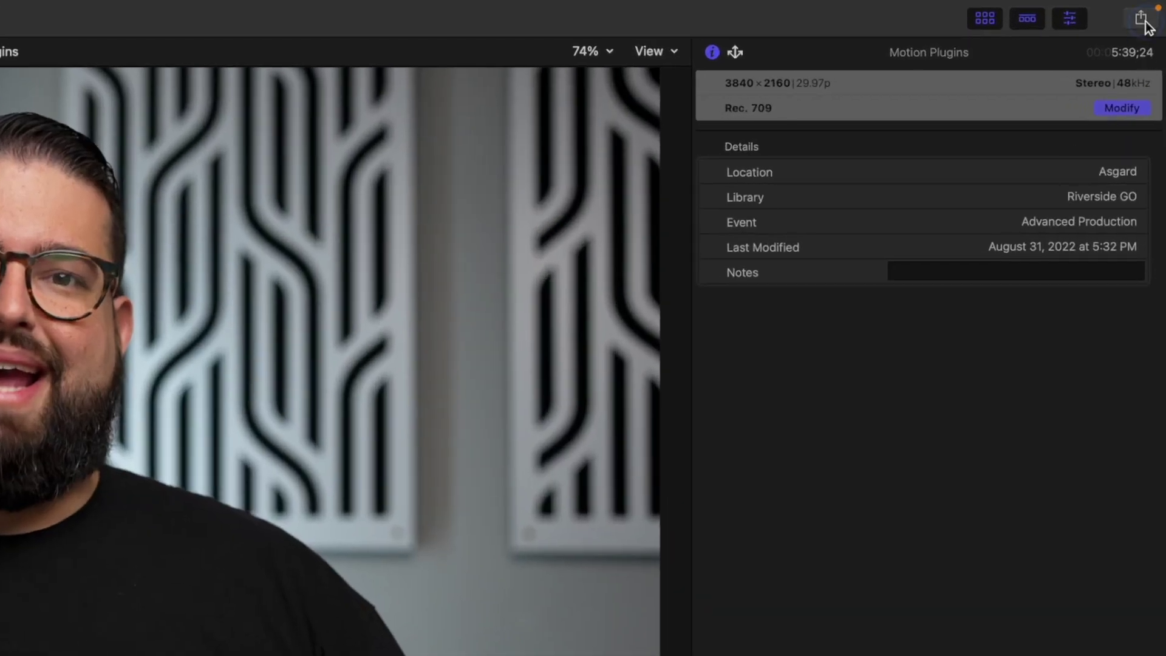
Step: Add an Export File share destination, set to Video and Audio with Same as Source codec
left_click(1142, 20)
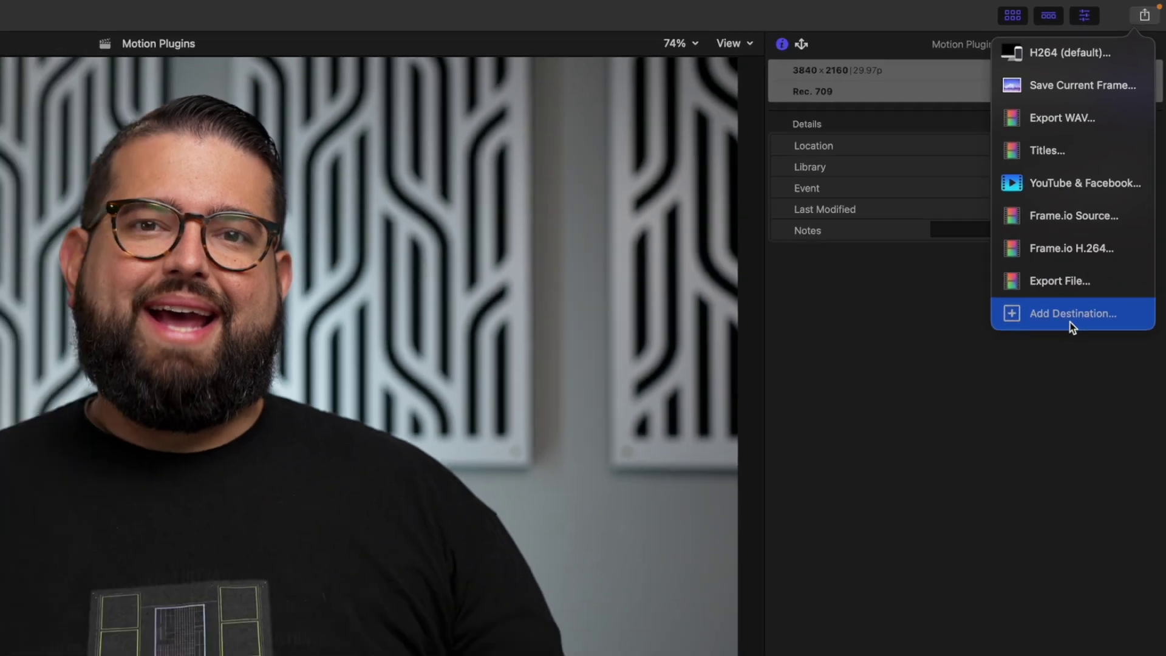
left_click(1072, 314)
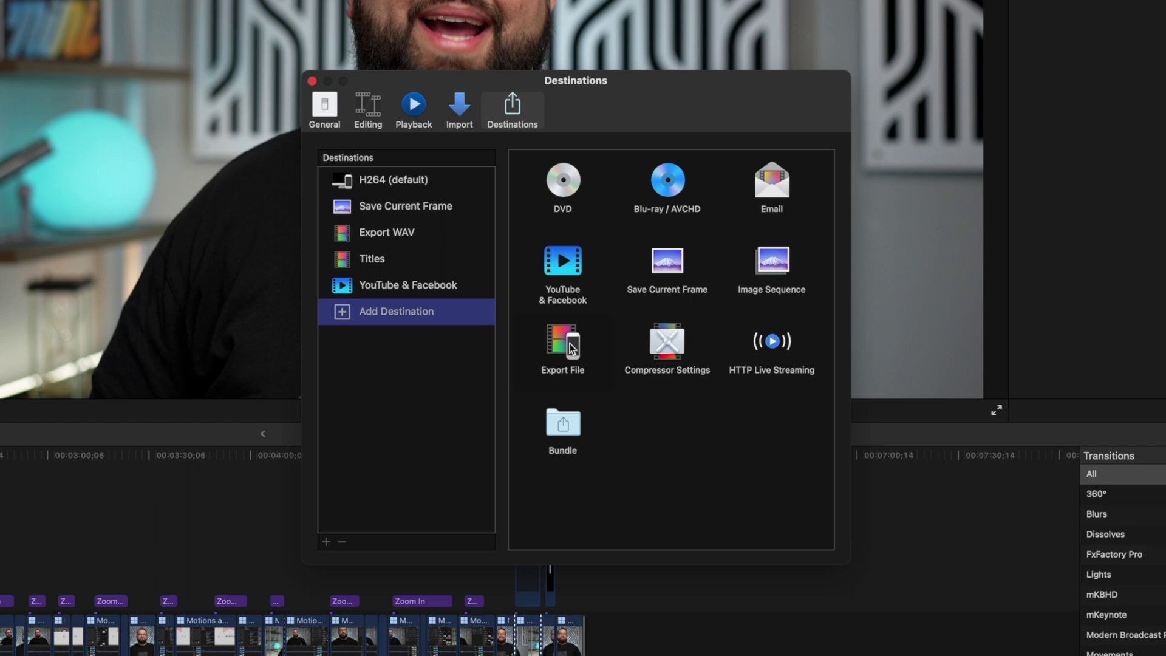
left_click_drag(571, 344, 456, 308)
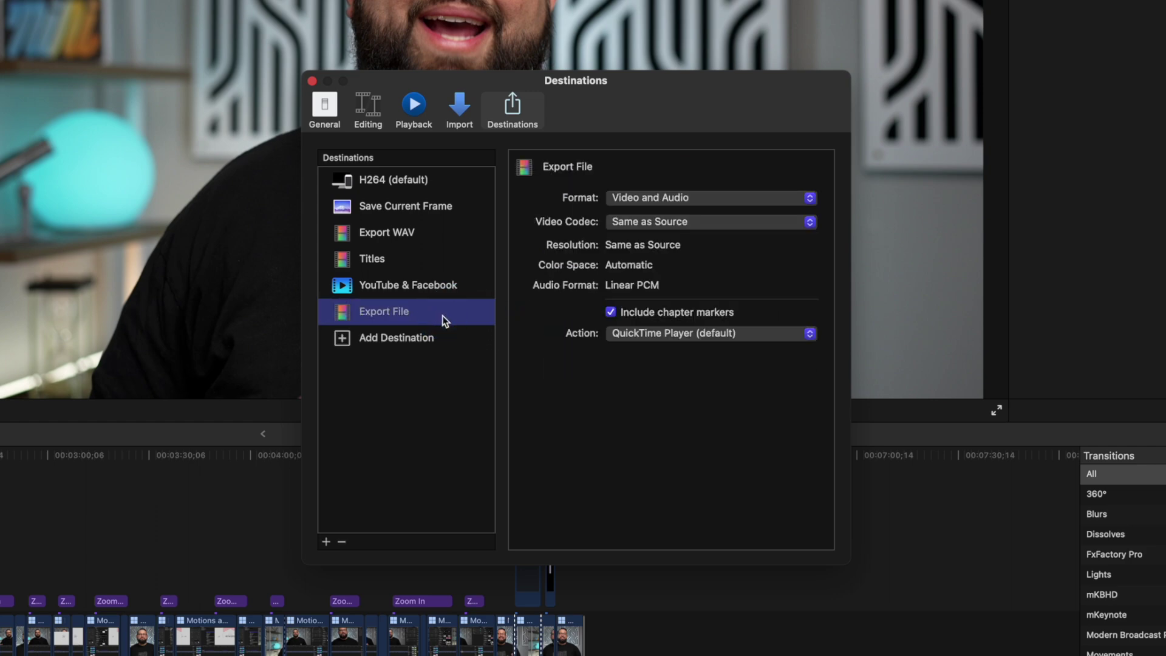
left_click(693, 199)
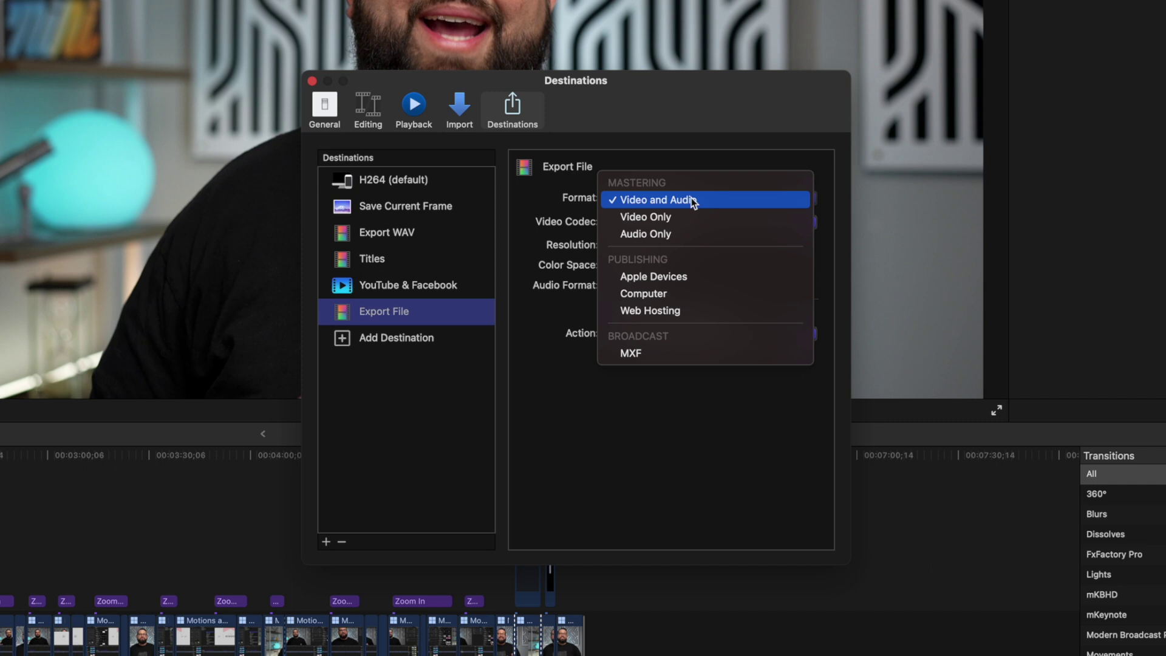
Step: Set the Export File format back to Video and Audio with H.264 video codec
left_click(691, 276)
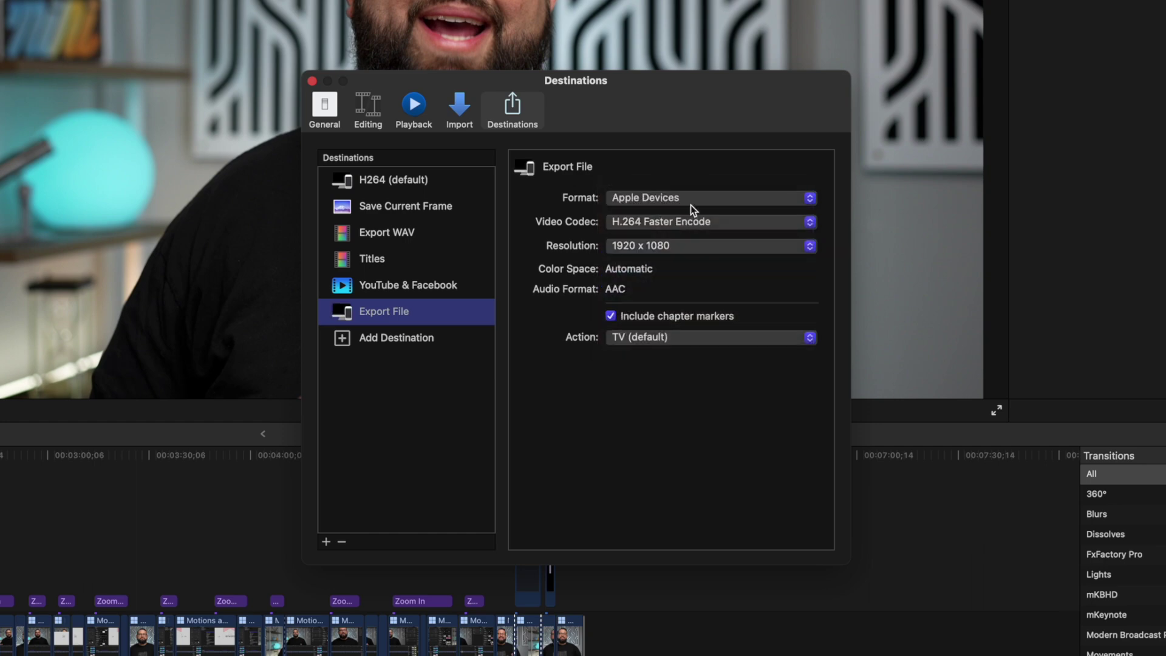
left_click(691, 199)
left_click(691, 241)
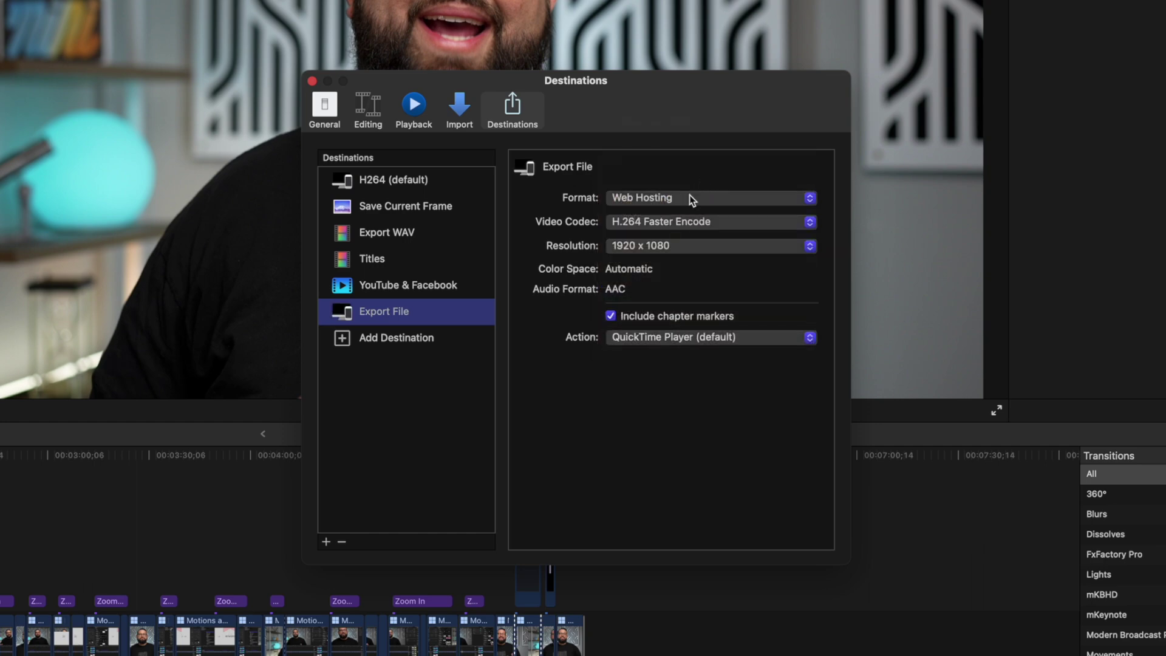
left_click(685, 197)
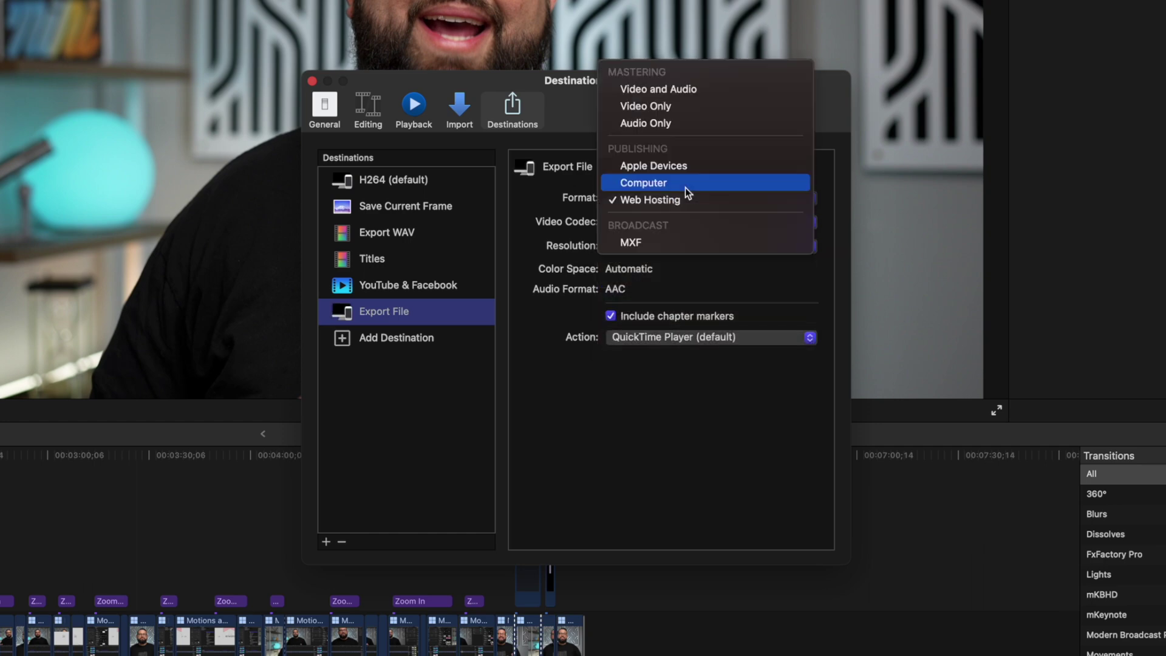
left_click(680, 89)
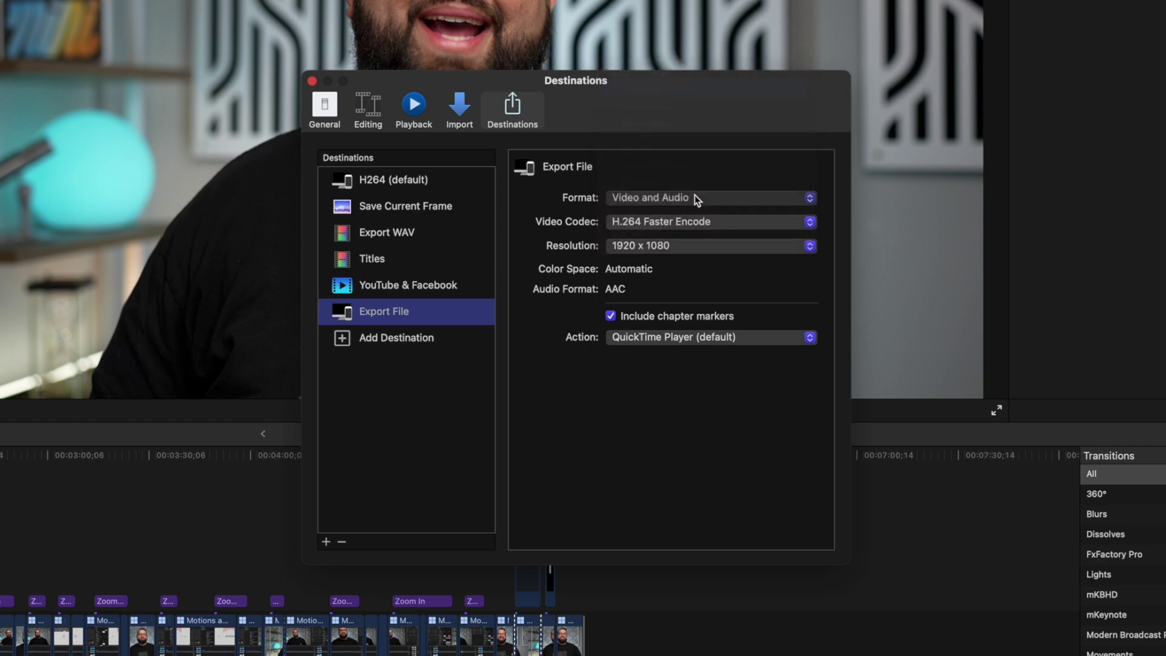
left_click(681, 226)
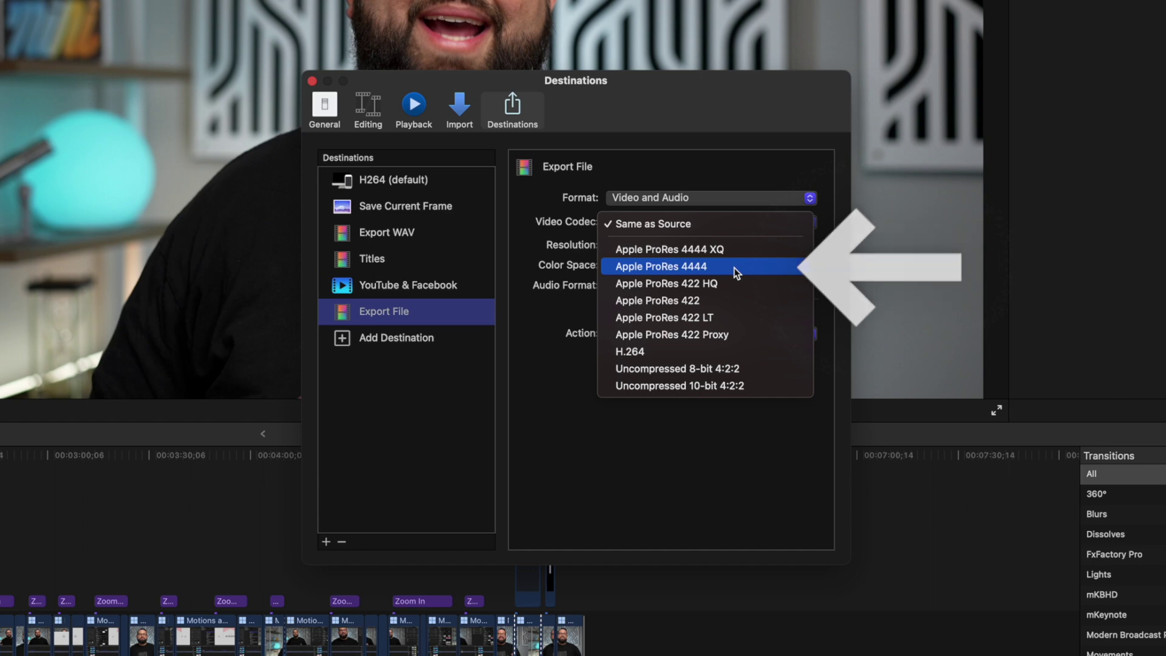
left_click(732, 352)
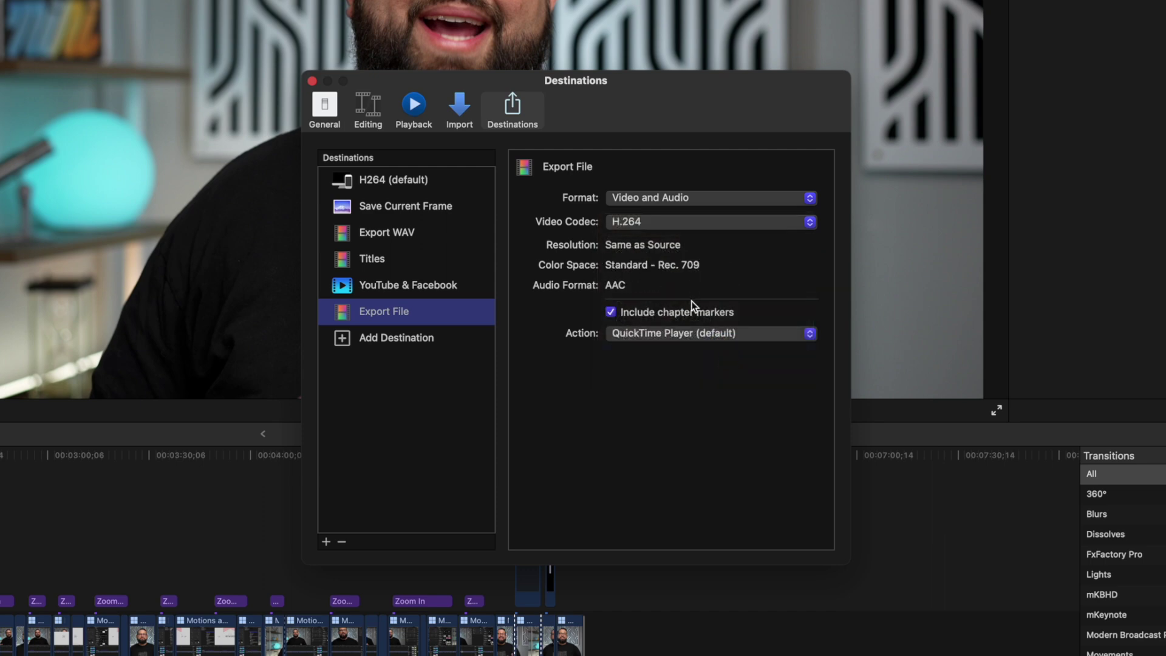
Step: Keep chapter markers included and leave the after-export action unchanged
left_click(685, 317)
left_click(685, 315)
left_click(703, 333)
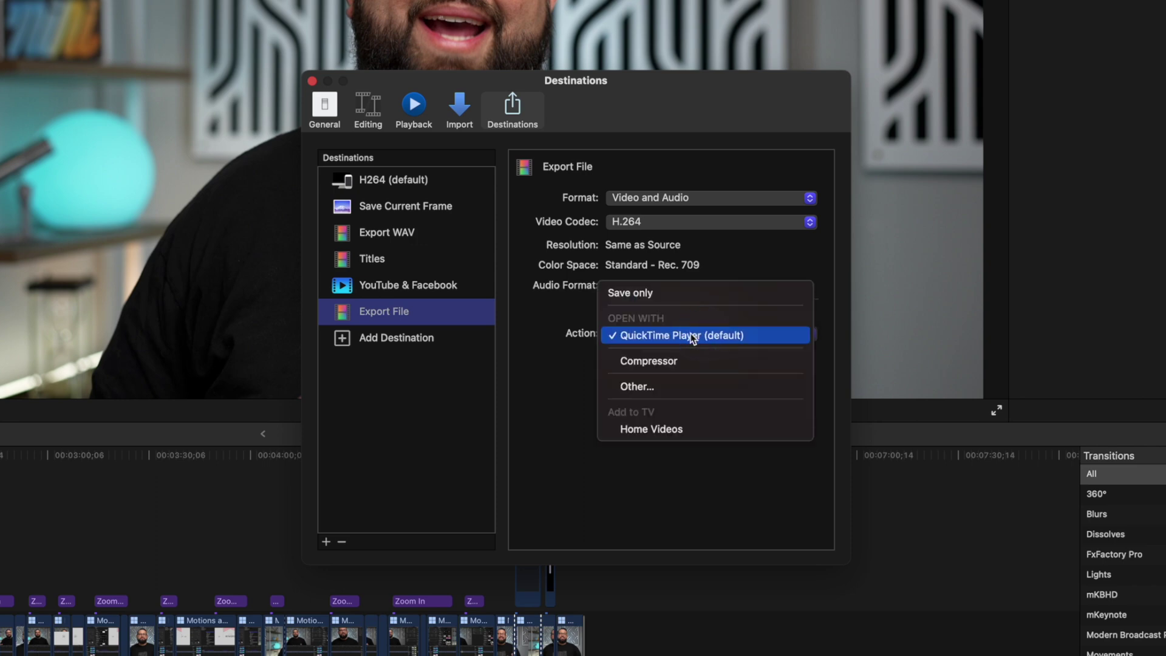
left_click(537, 369)
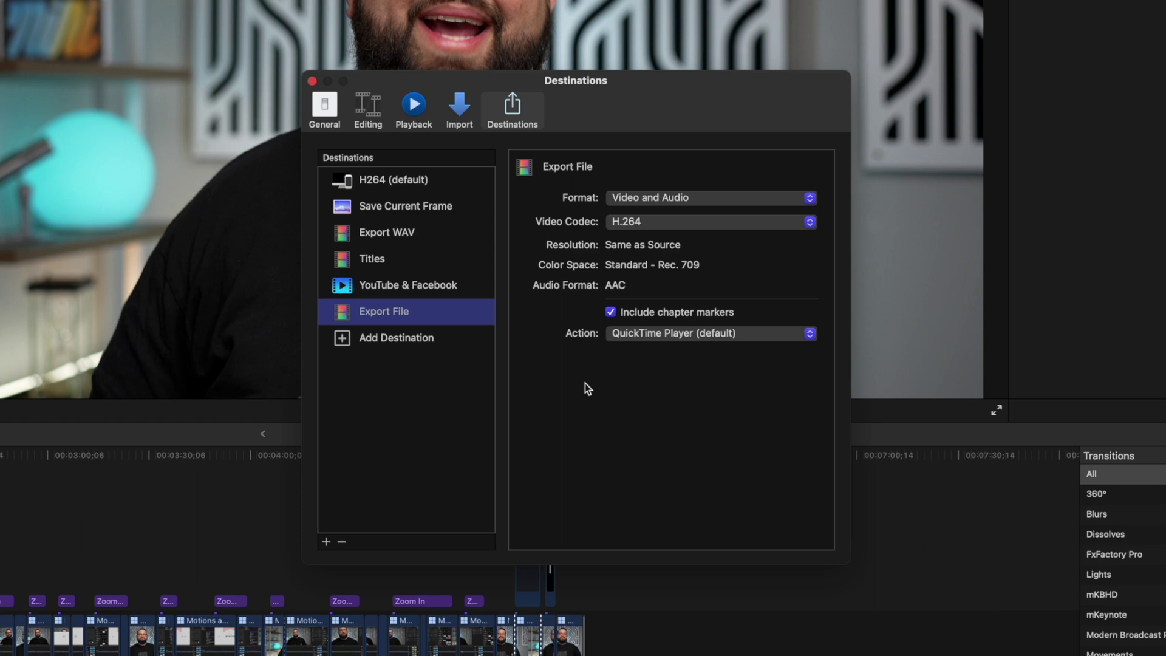
Step: Set the Export File destination to Audio Only with WAV audio format
left_click(688, 199)
left_click(688, 225)
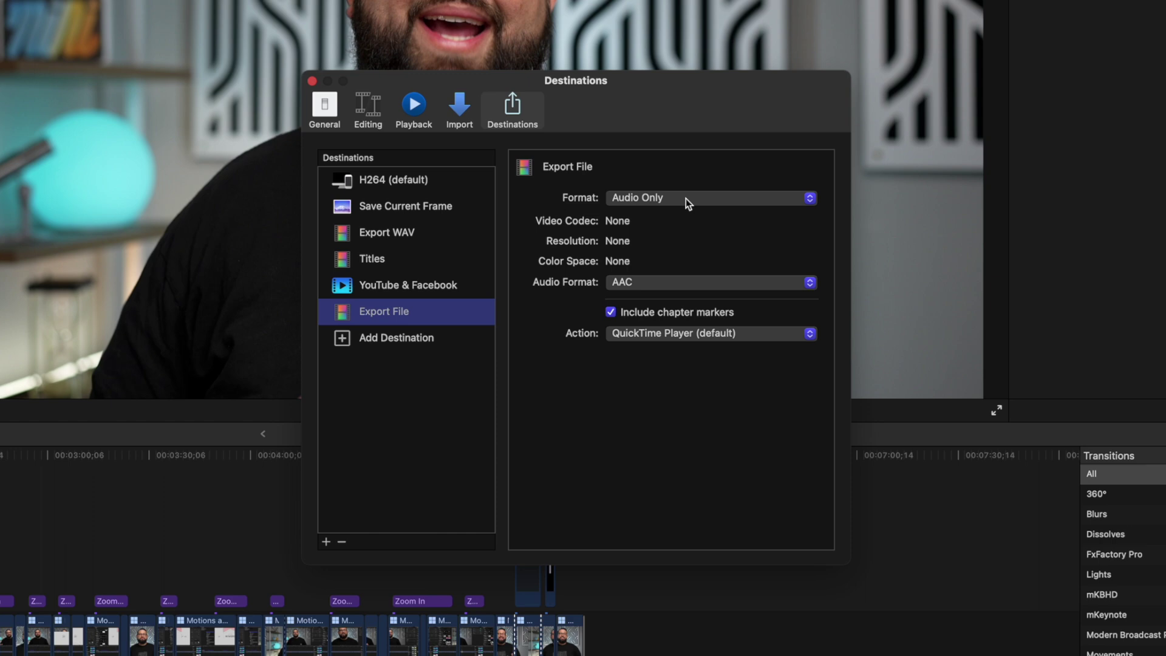
left_click(687, 201)
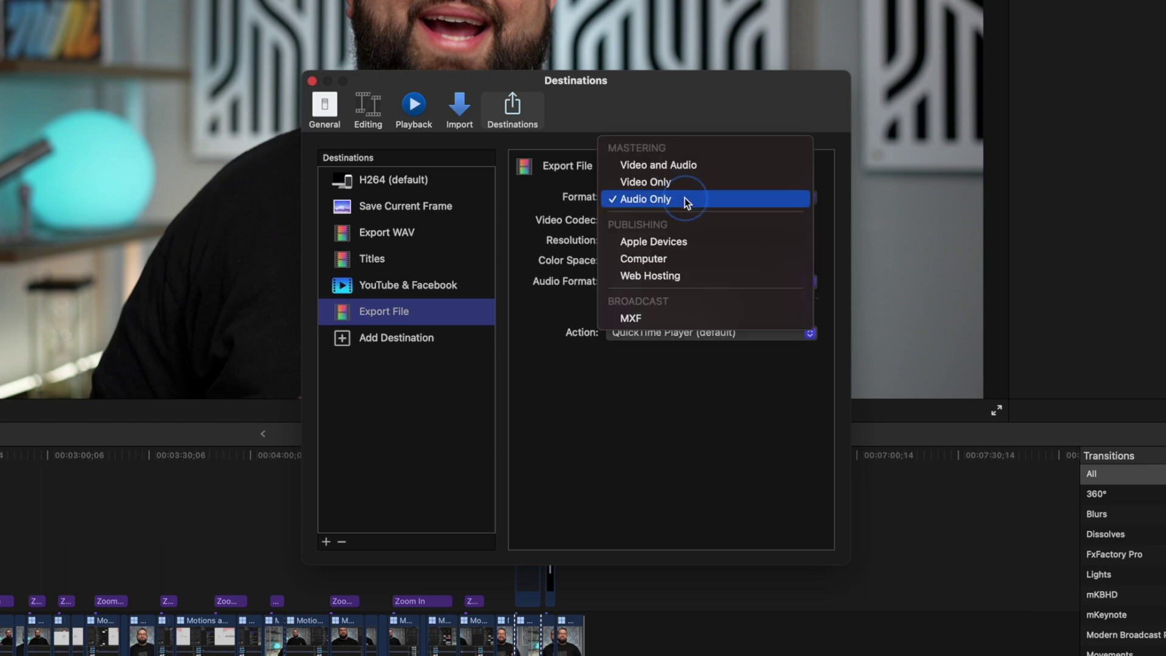
left_click(685, 200)
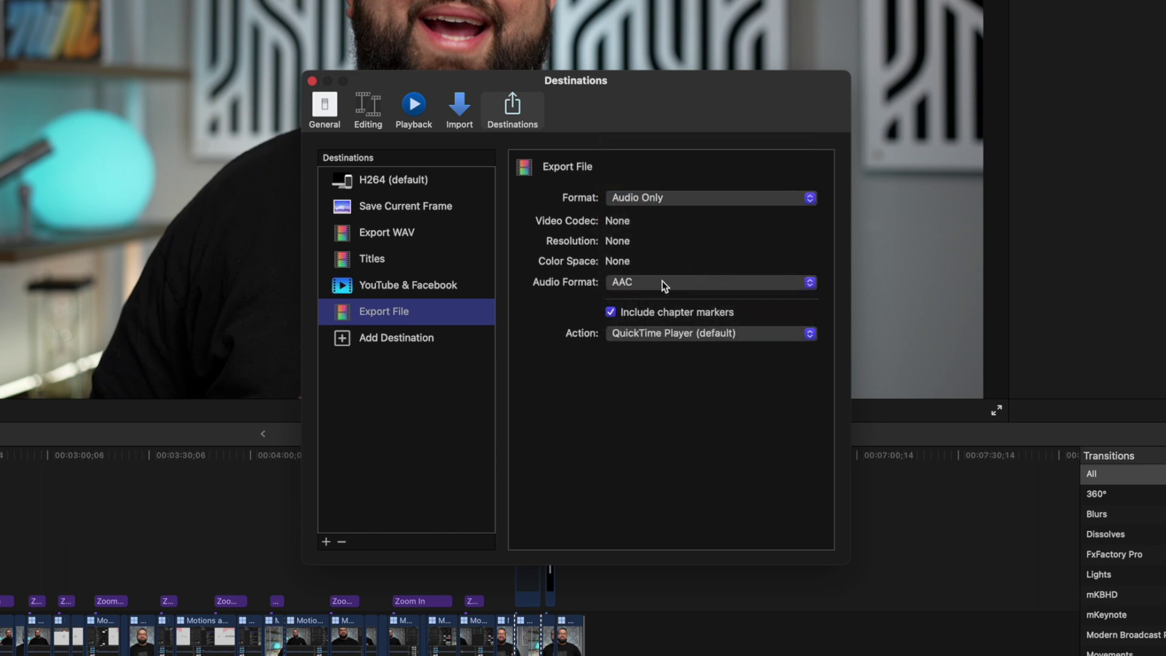
left_click(764, 287)
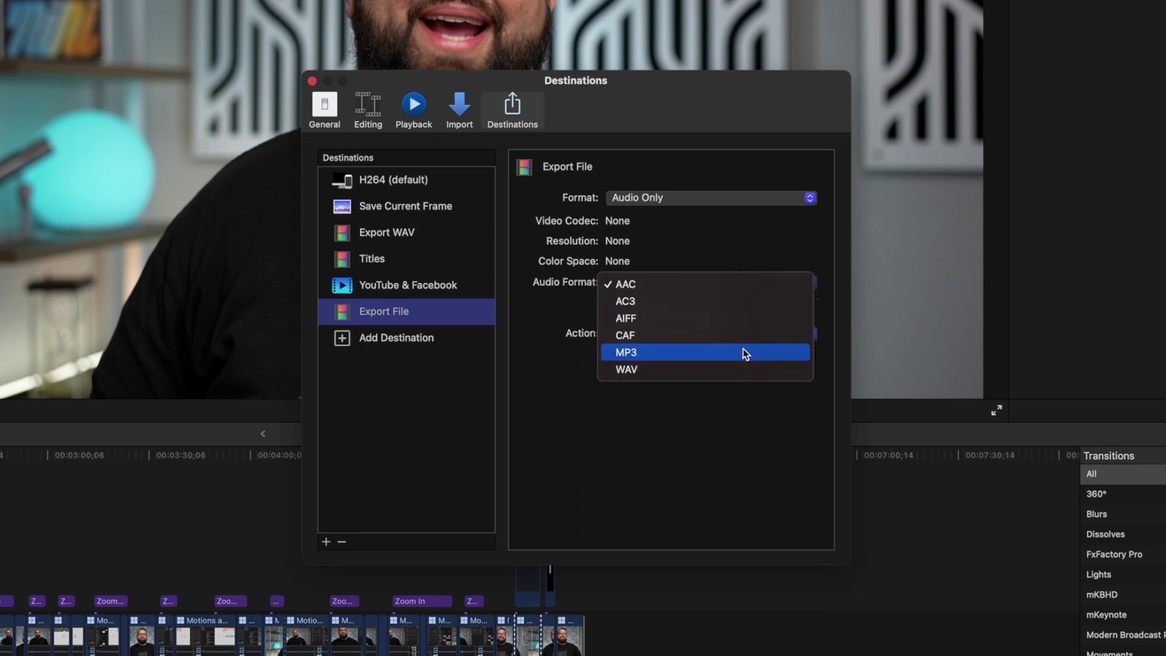
left_click(745, 370)
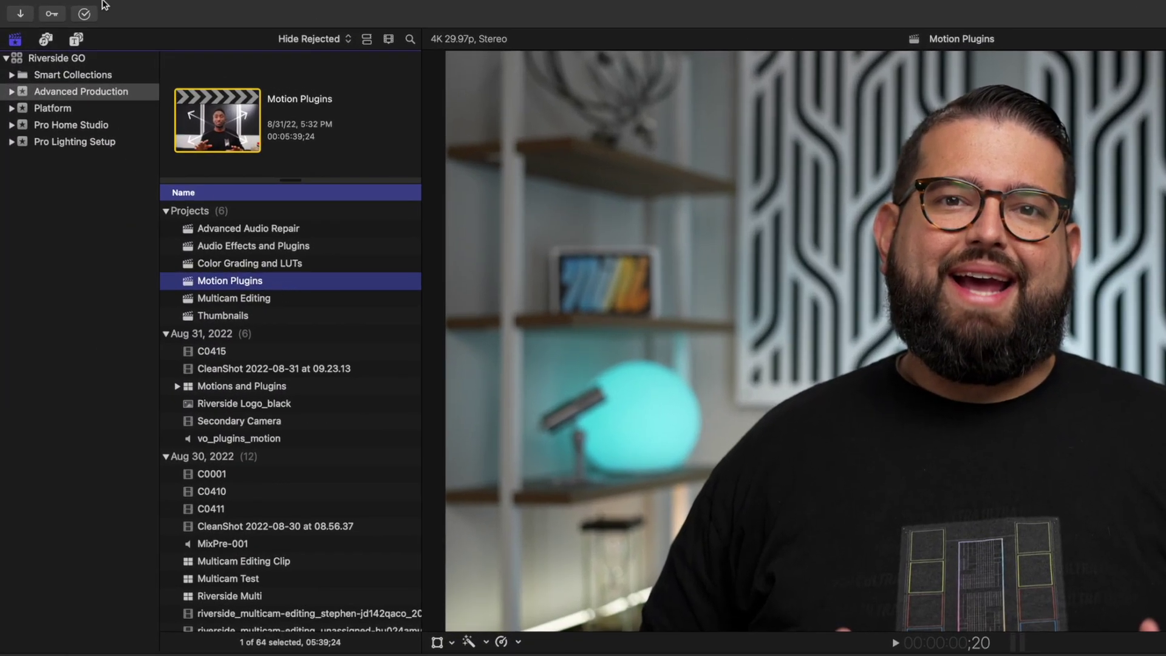
Step: Send the Motion Plugins project to Compressor as a new batch
left_click(120, 8)
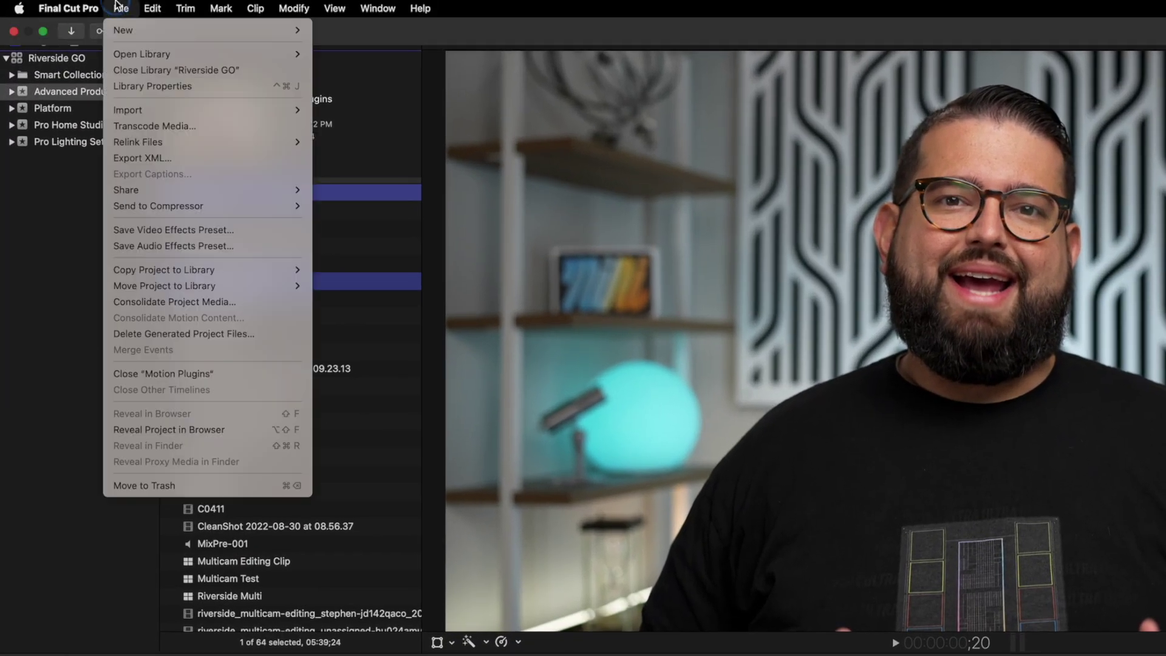
mouse_move(199, 210)
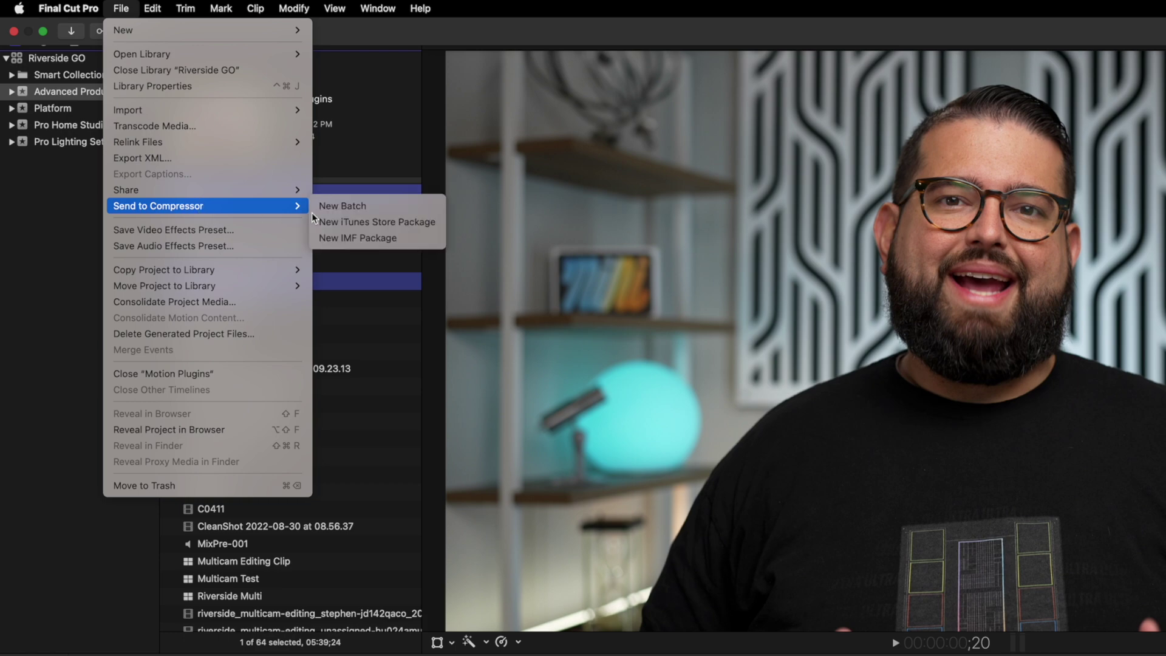
left_click(347, 208)
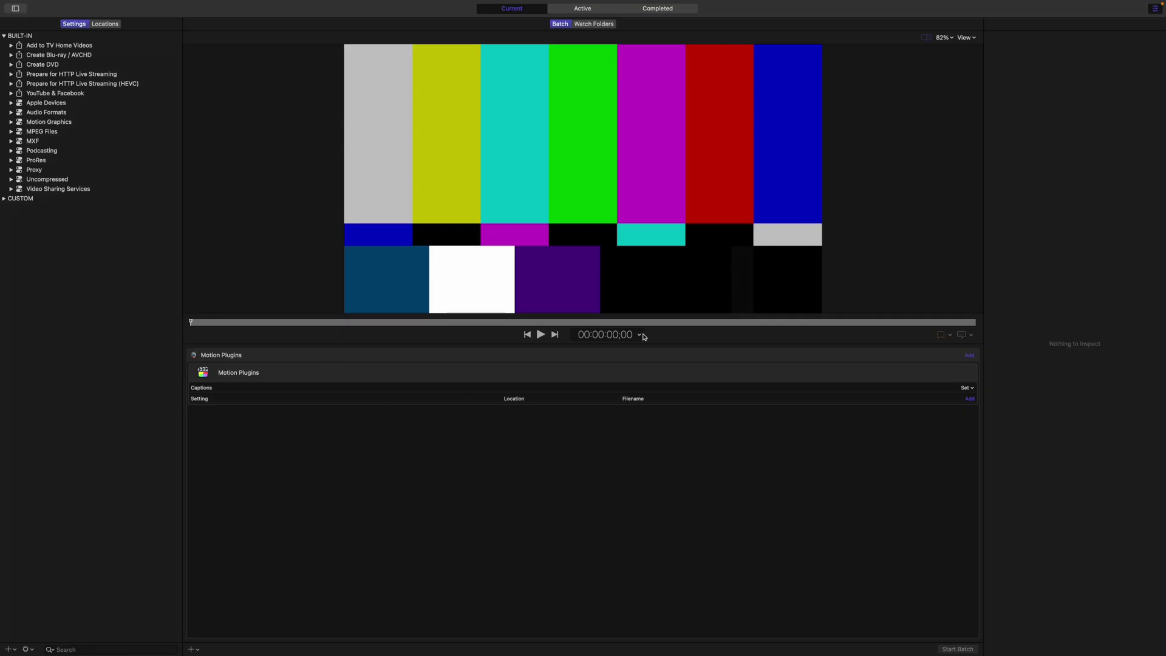
left_click(256, 379)
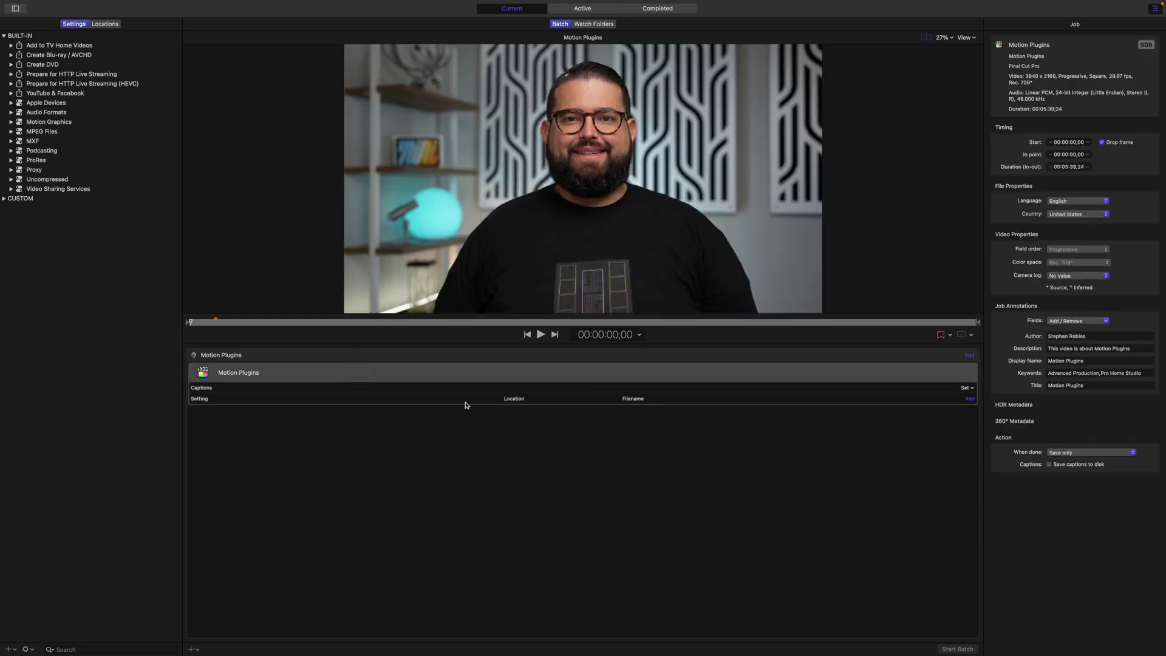
left_click(12, 103)
left_click(11, 103)
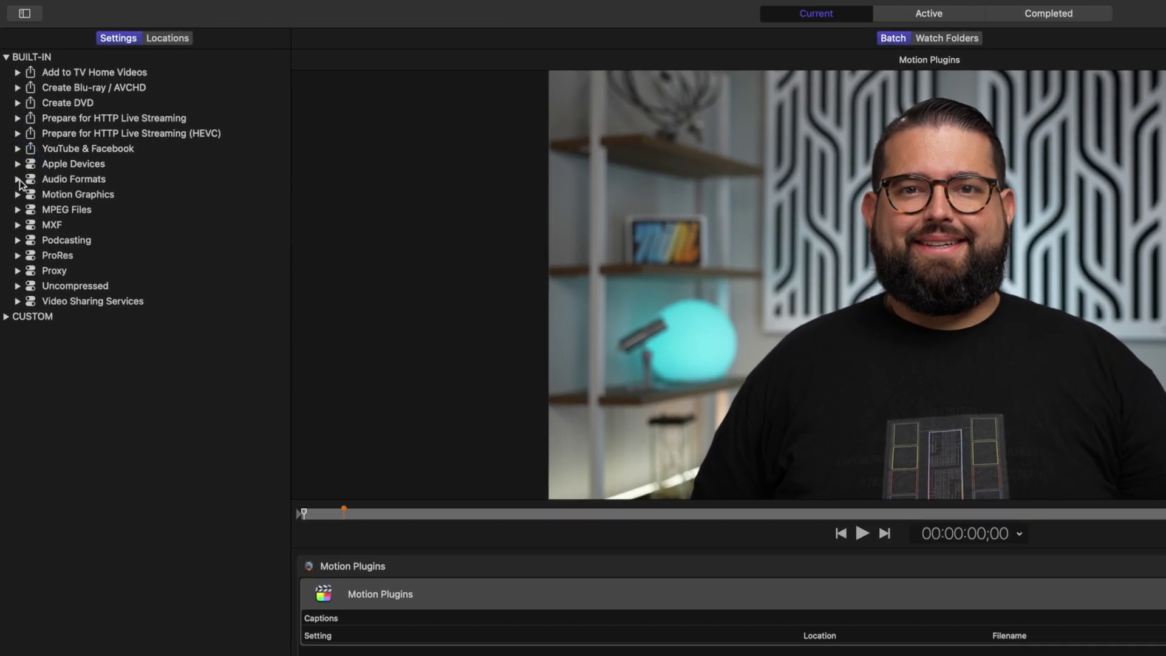
left_click(12, 113)
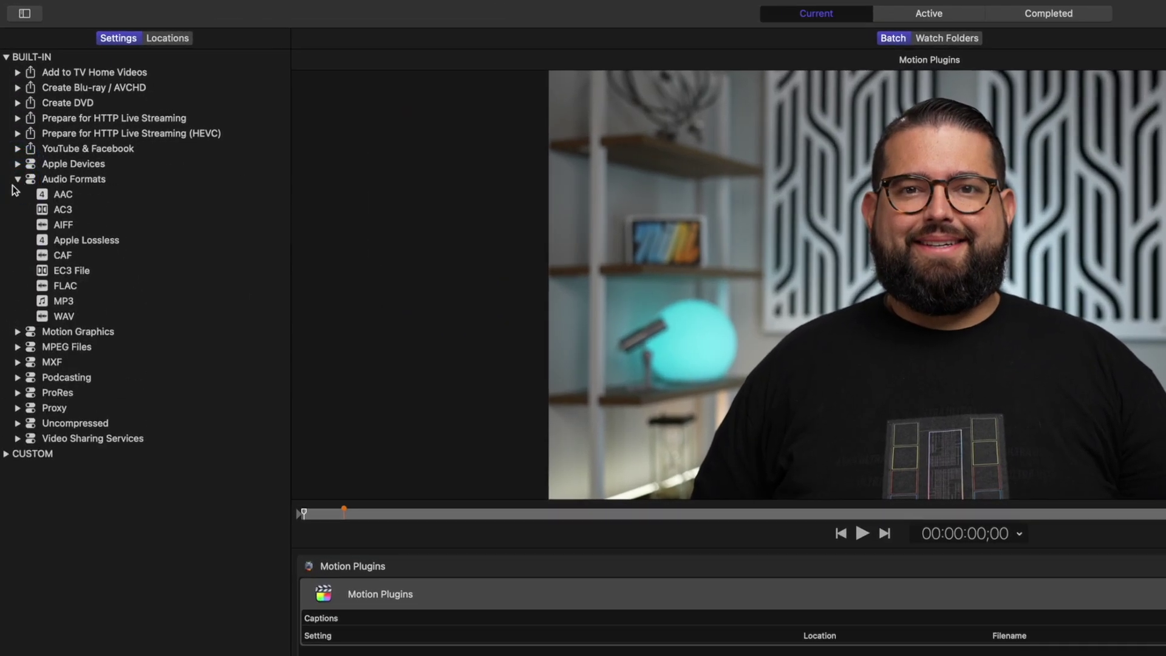
left_click(13, 181)
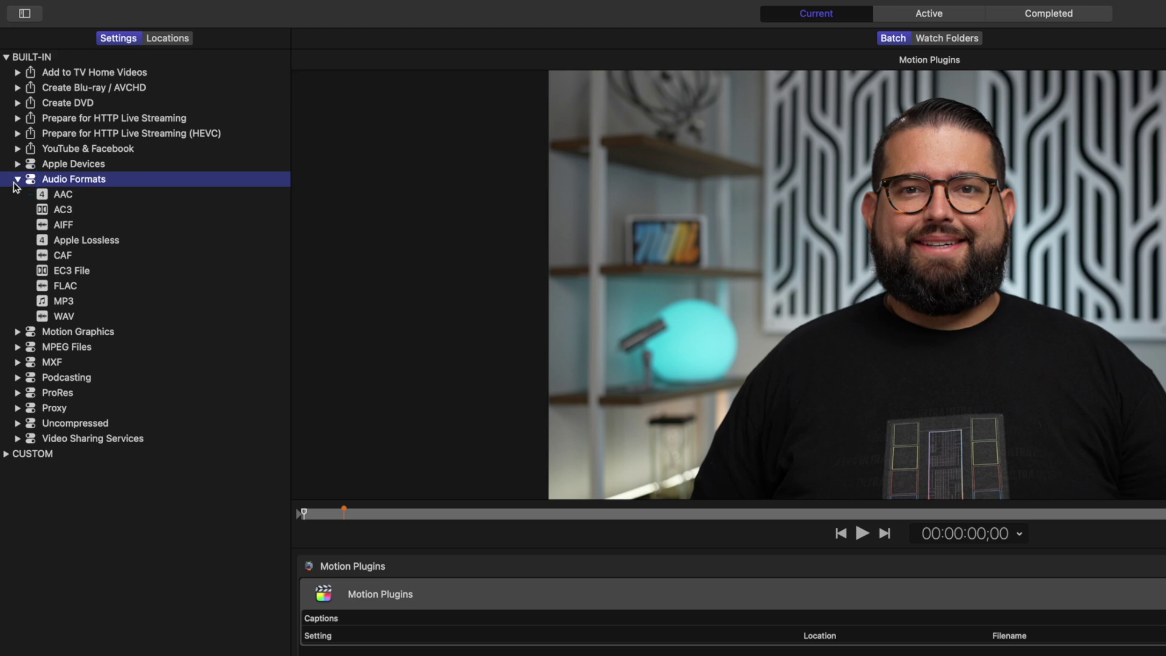
left_click(17, 179)
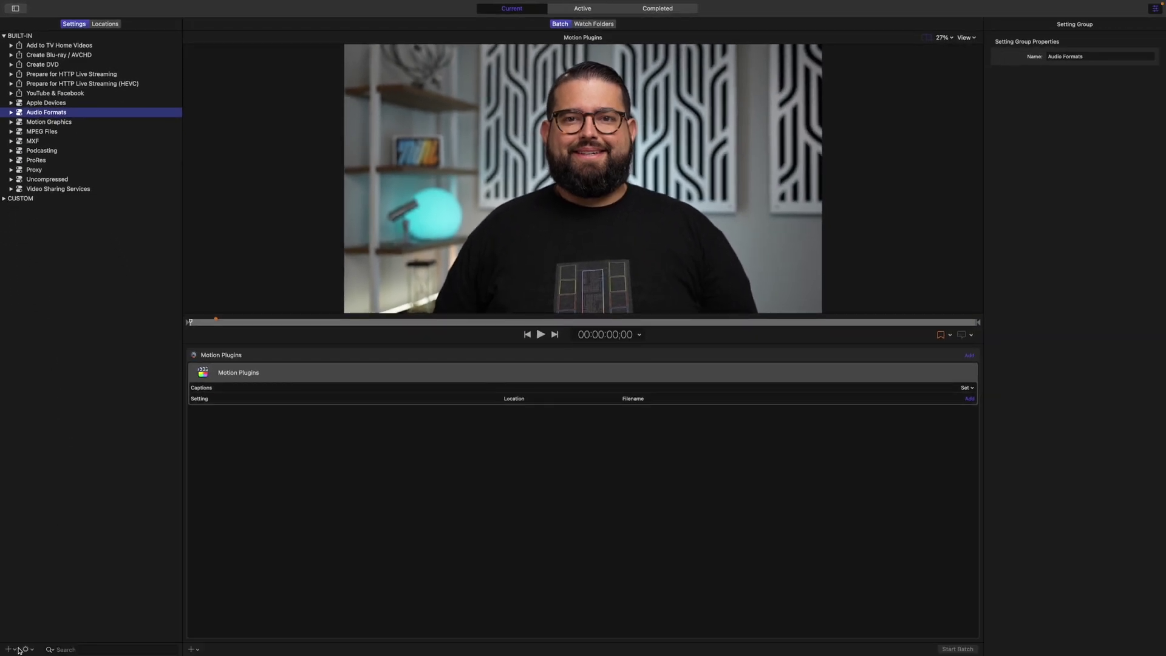
Step: Create a new MPEG-4 setting named 'Riverside Video' in Compressor
left_click(15, 649)
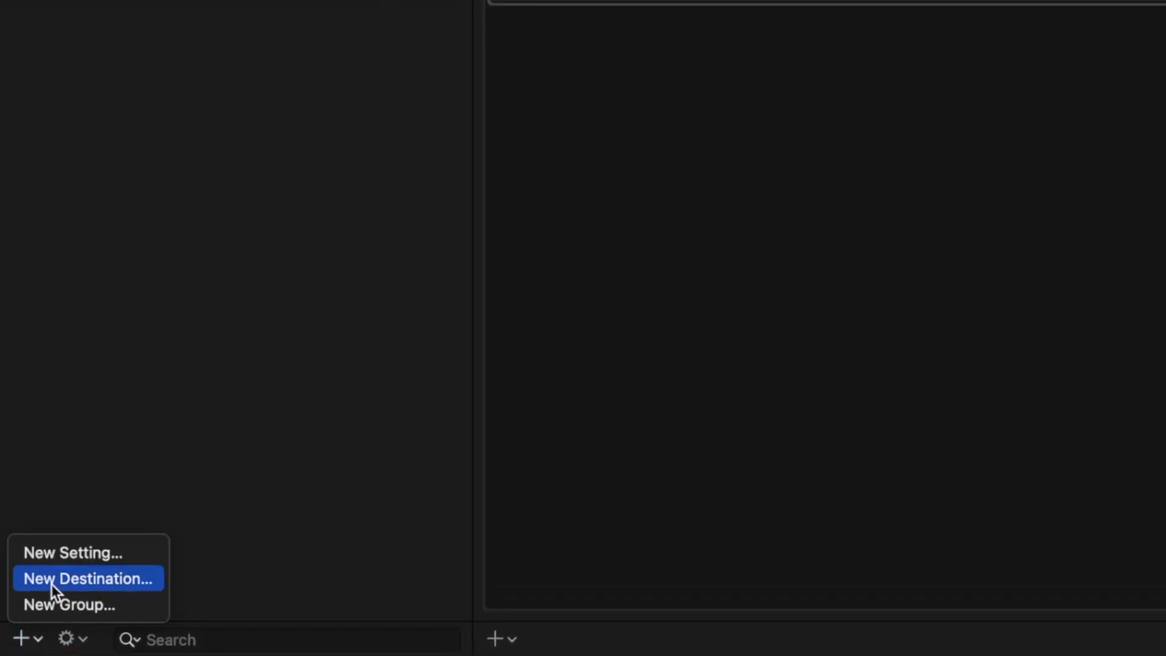
left_click(56, 561)
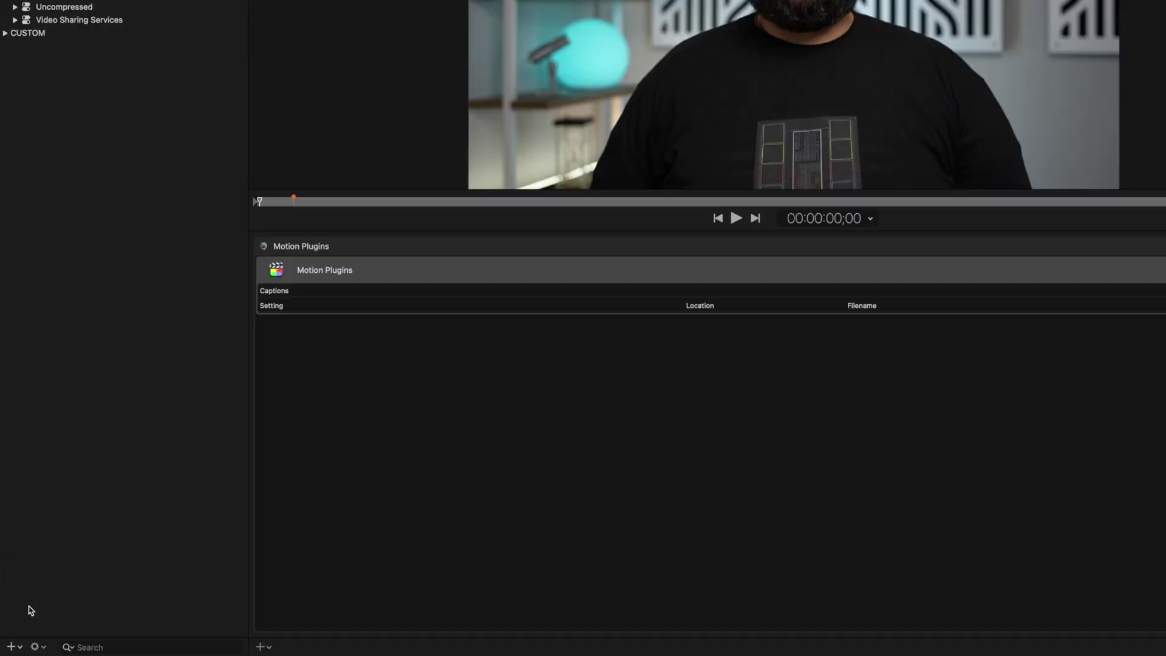
left_click(781, 192)
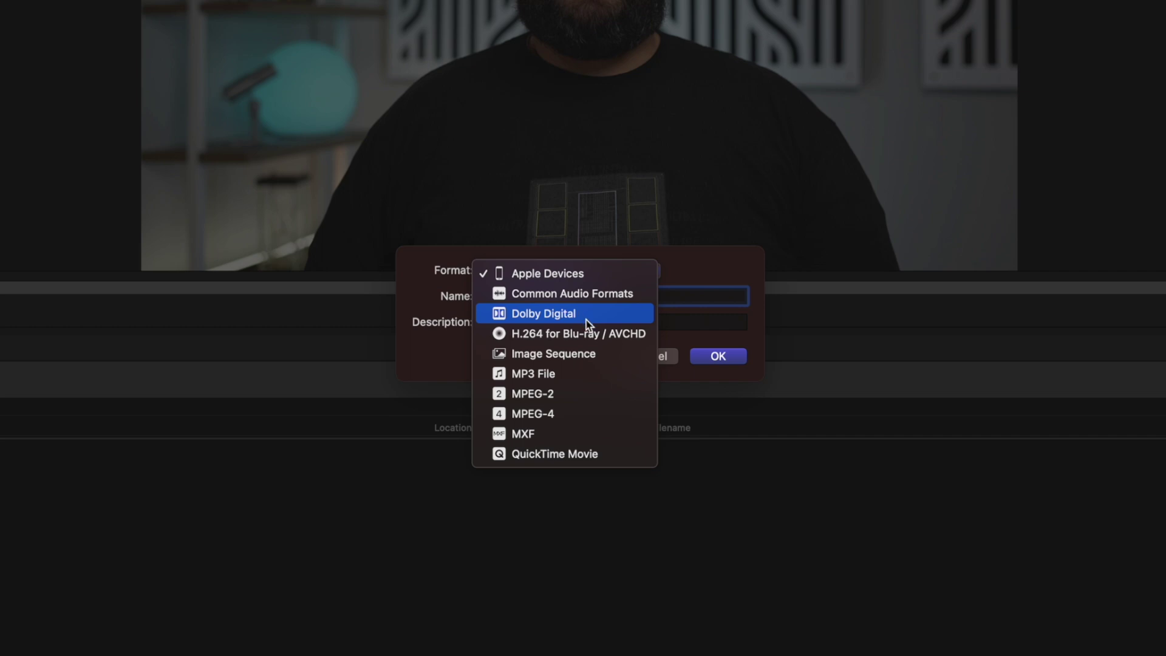
left_click(578, 414)
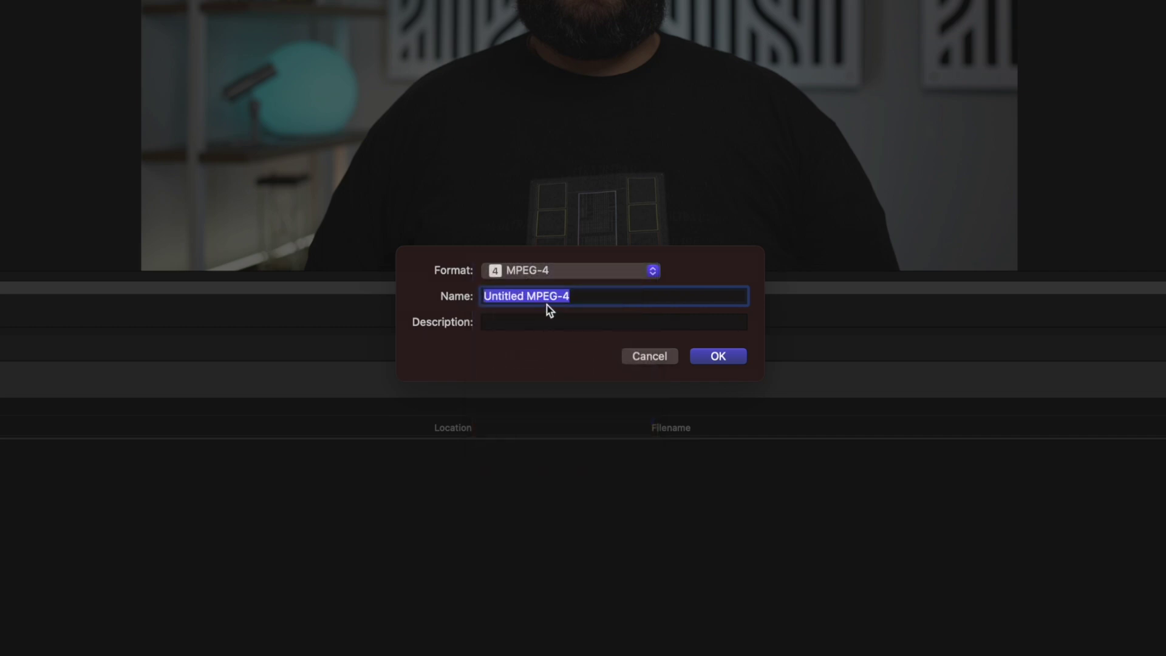
type("Riverside Video")
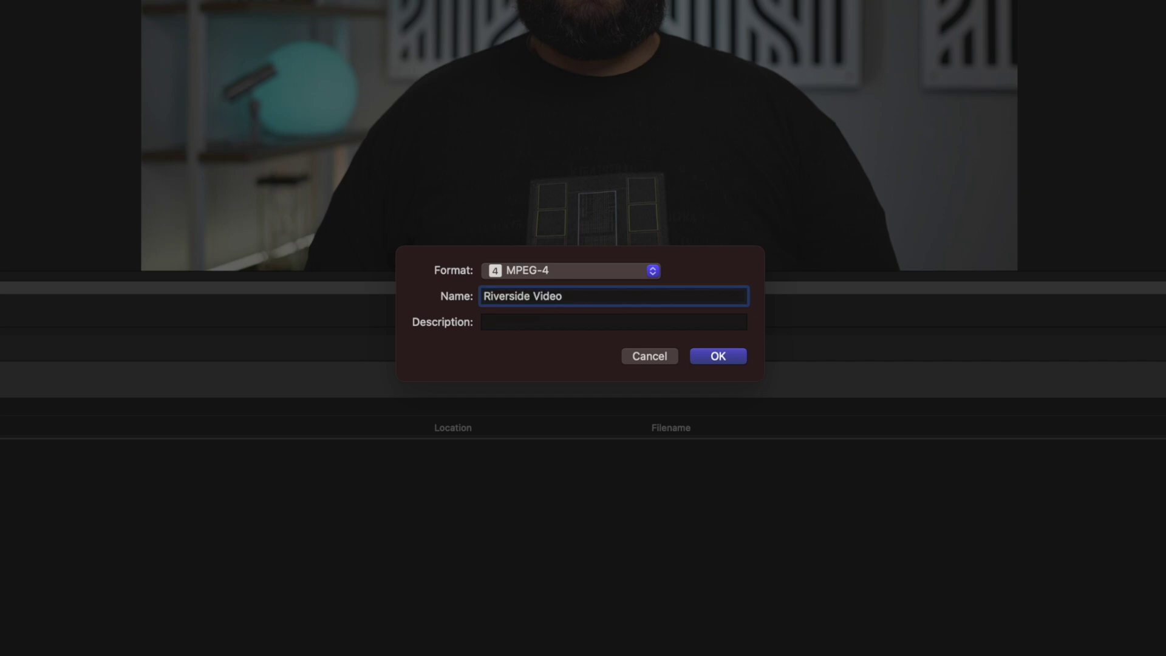
left_click(726, 358)
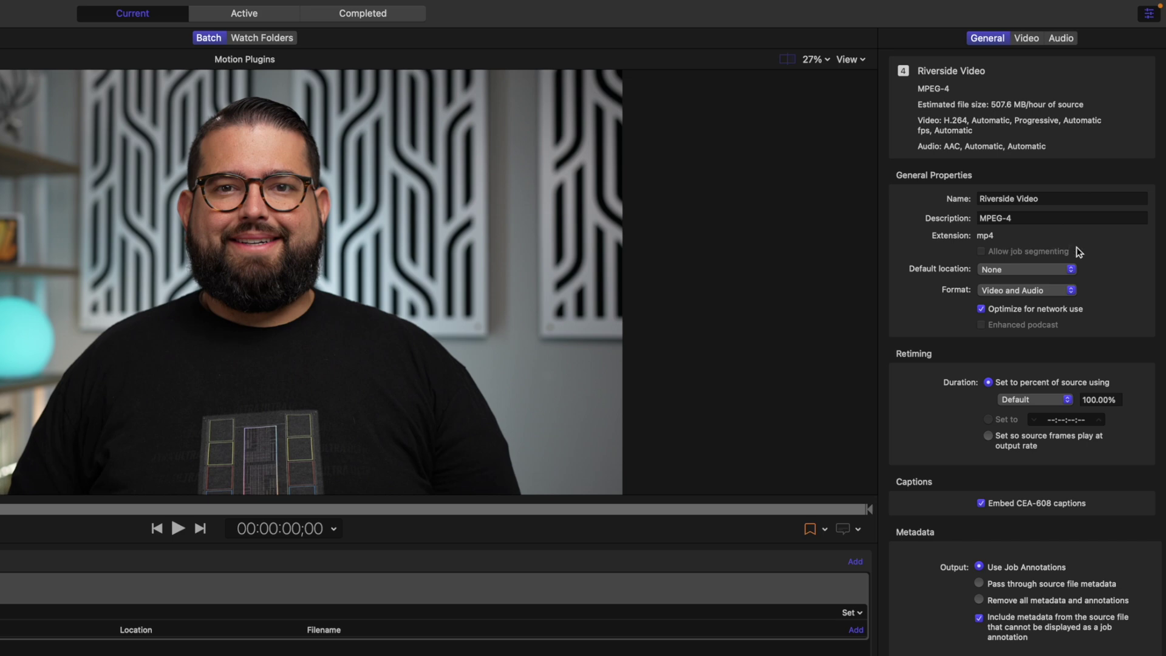
Step: Leave Default location at None, network optimization on, and retiming at default
left_click(1046, 268)
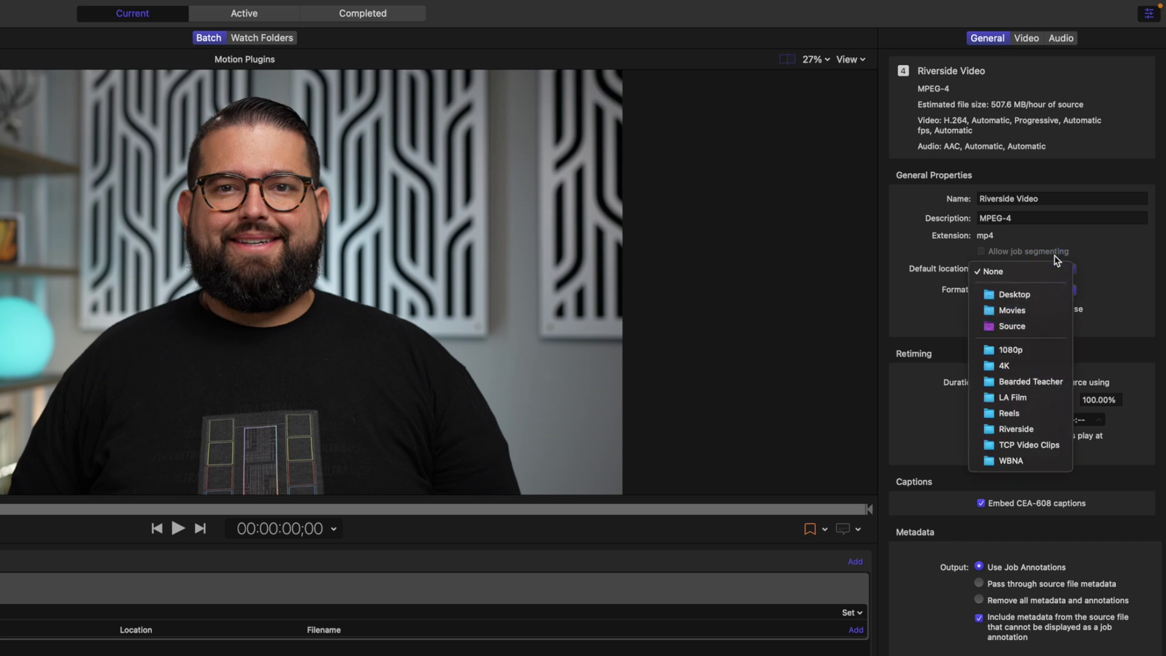
left_click(1046, 272)
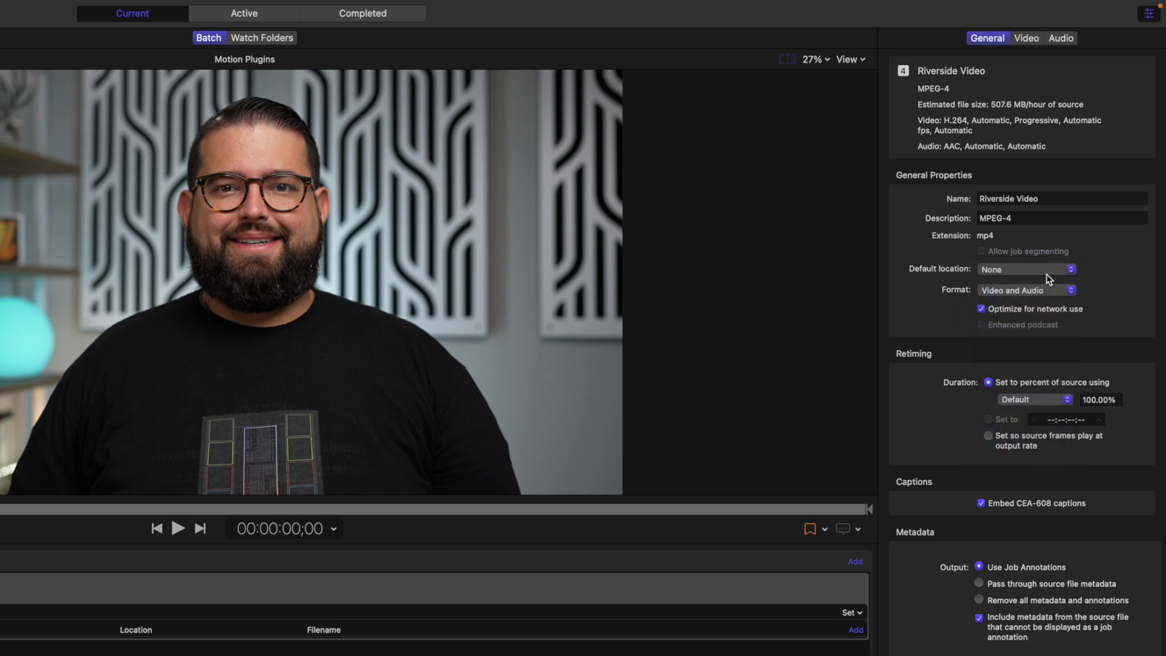
left_click(1046, 308)
left_click(1047, 310)
left_click(1018, 403)
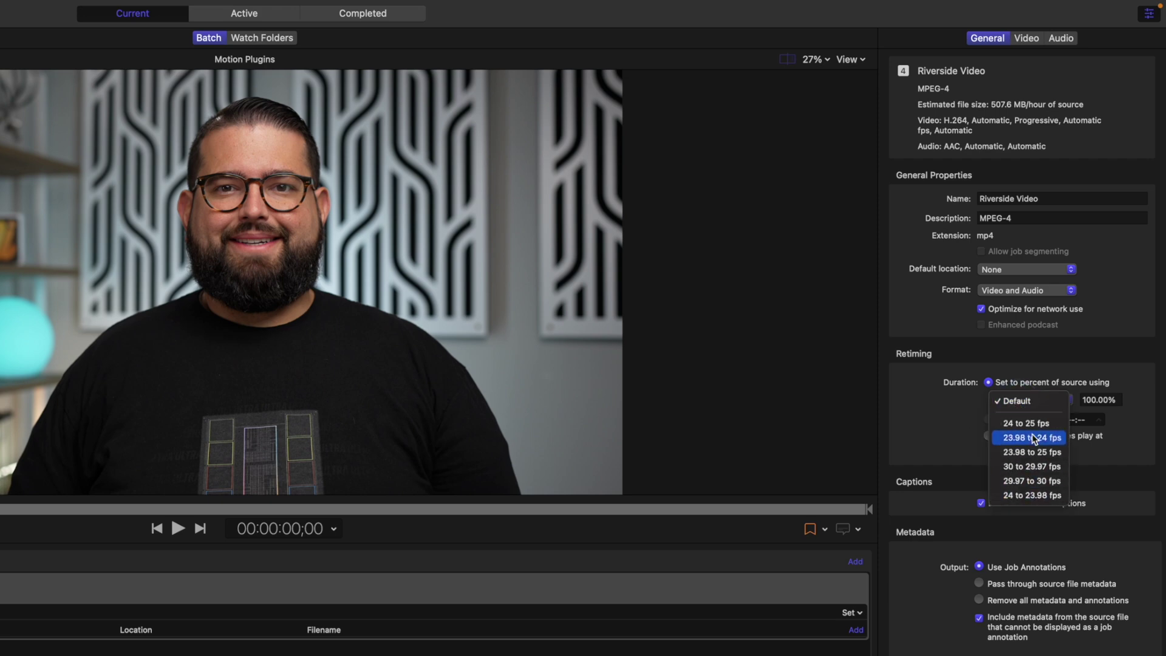
left_click(950, 421)
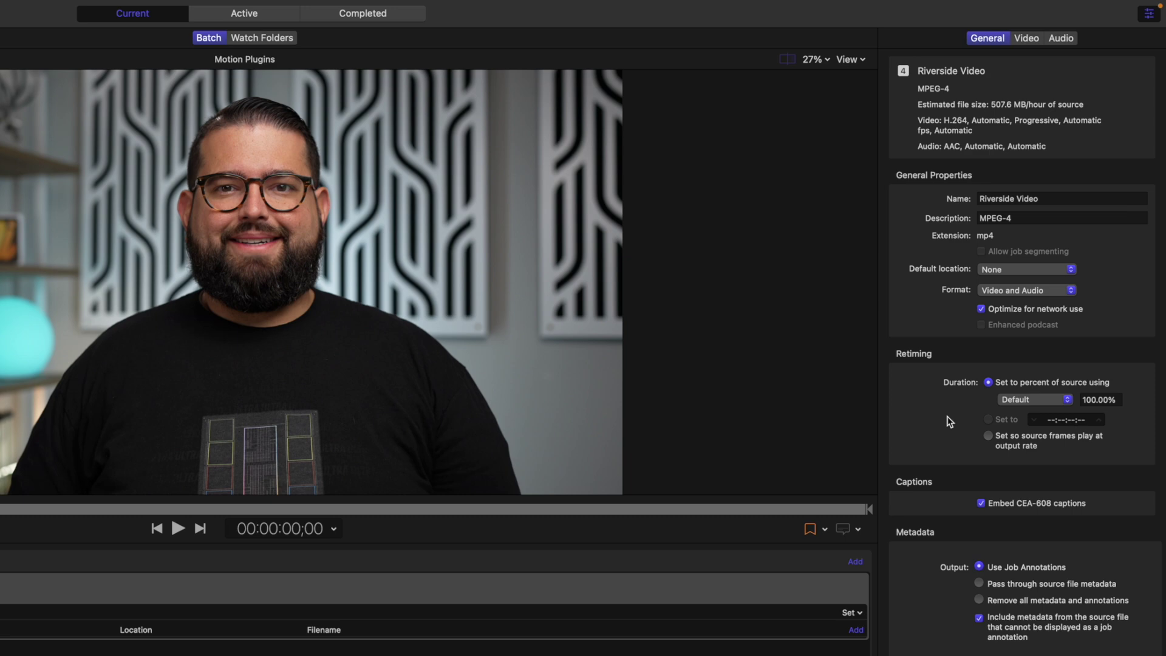
Step: Turn off Embed CEA-608 captions for the Riverside Video preset
left_click(981, 503)
left_click(982, 504)
left_click(981, 504)
left_click(1025, 41)
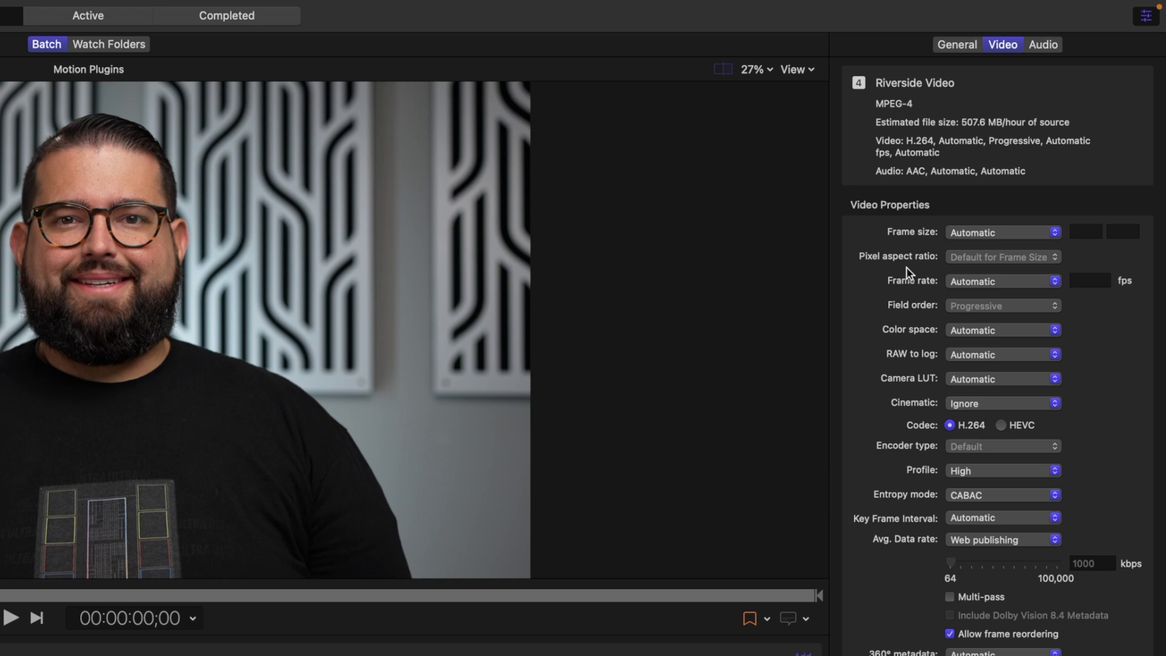
Step: Return frame size to Automatic after trying 1920 x 1080, keeping frame rate Automatic
left_click(996, 233)
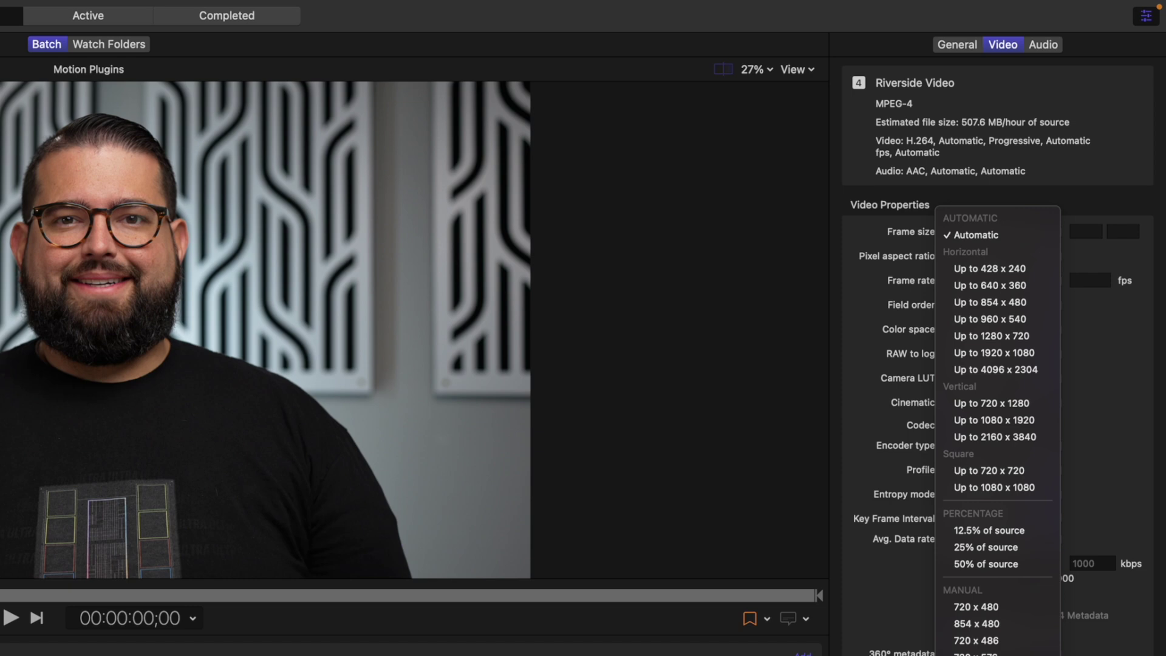
left_click(994, 353)
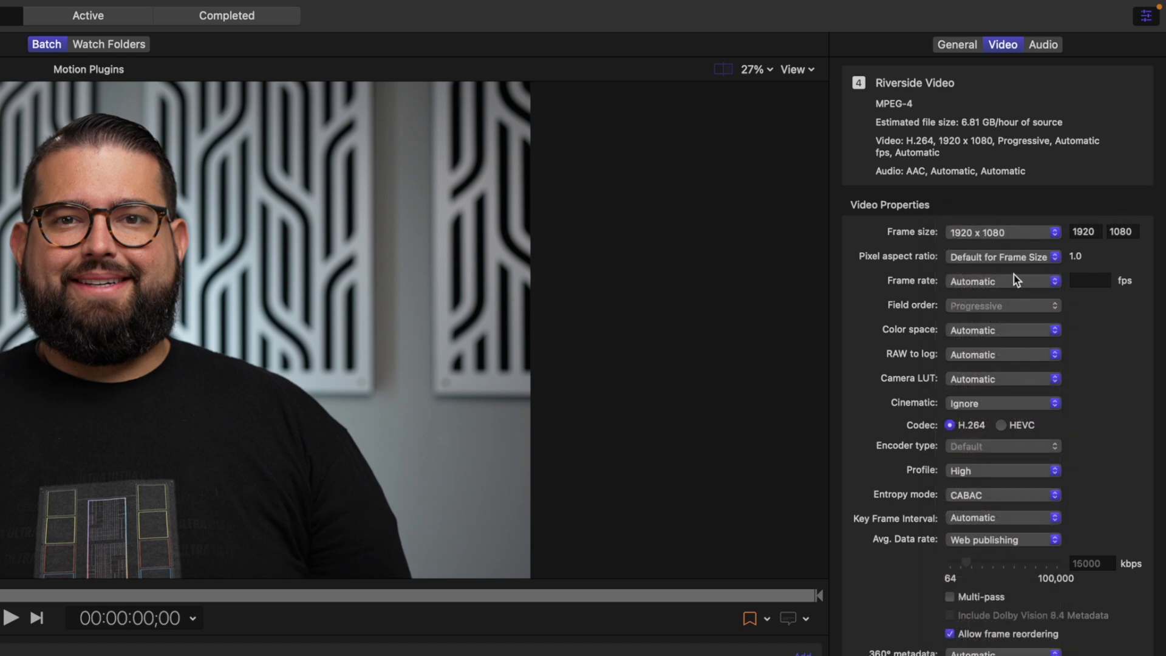
left_click(1011, 233)
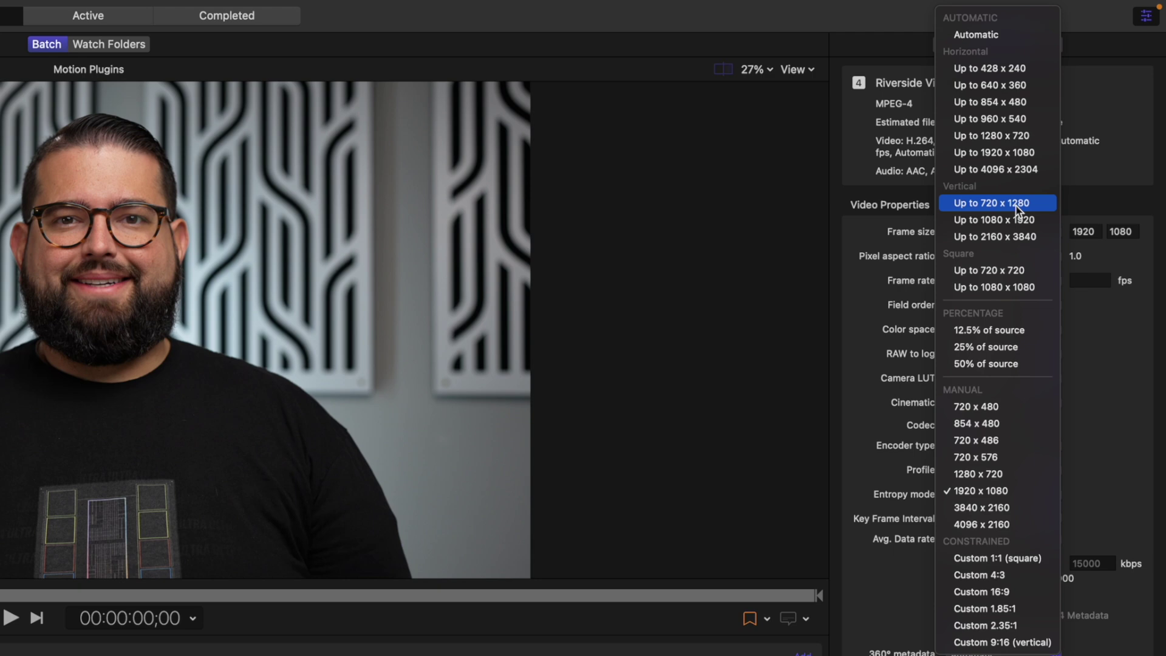
left_click(1017, 207)
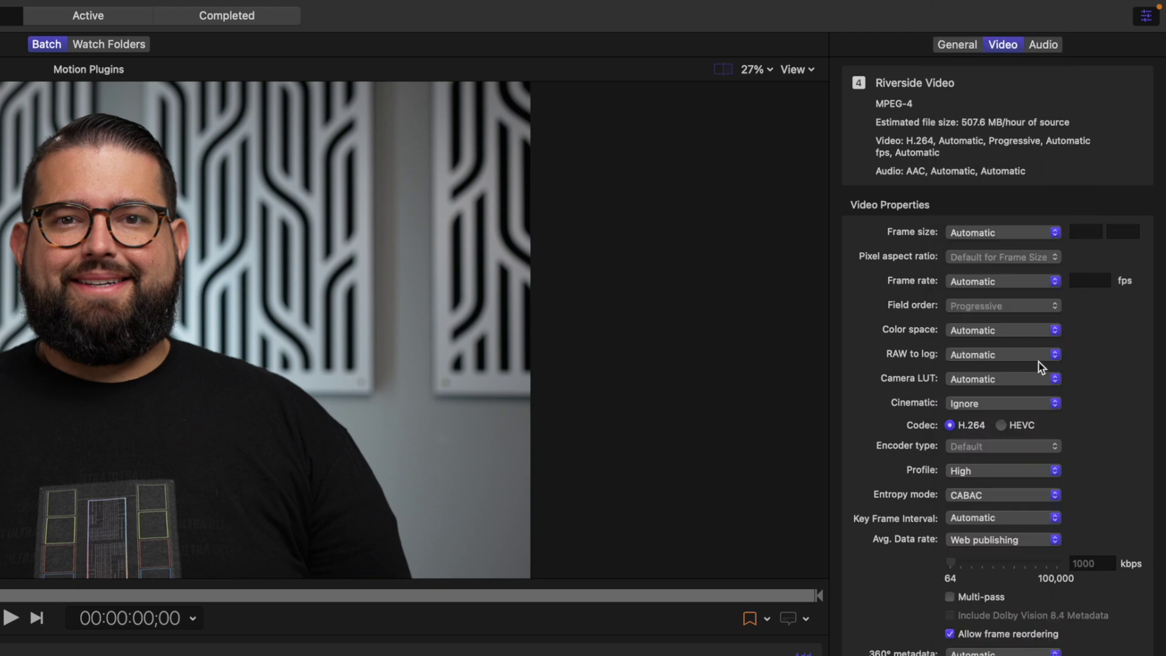
left_click(1024, 287)
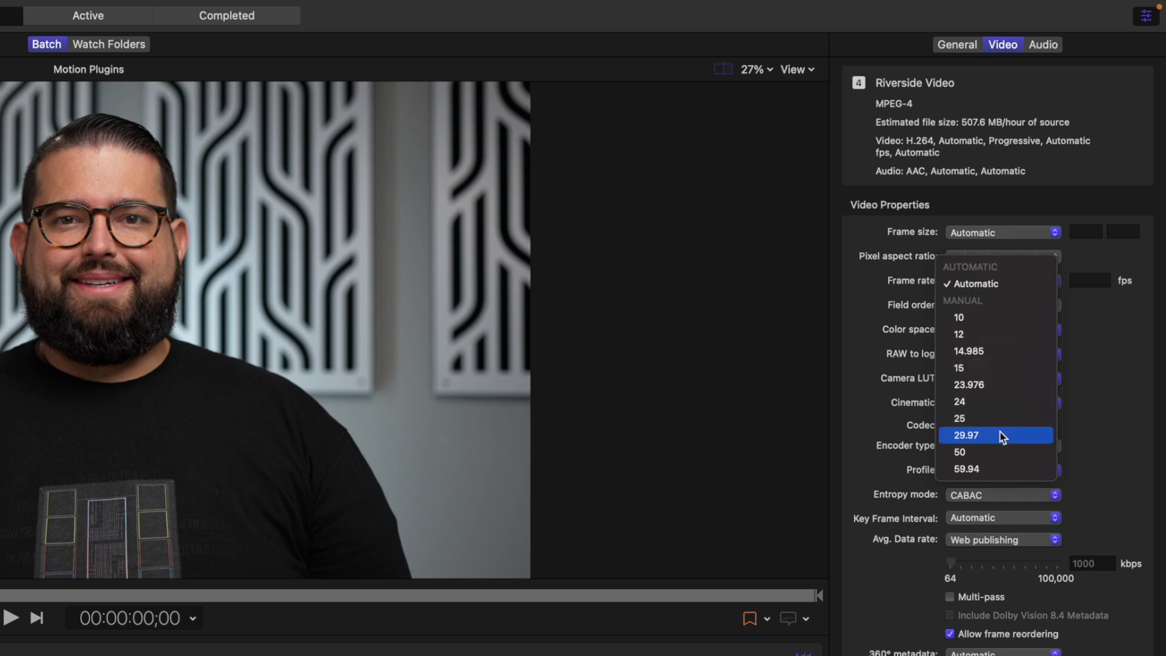
left_click(1094, 339)
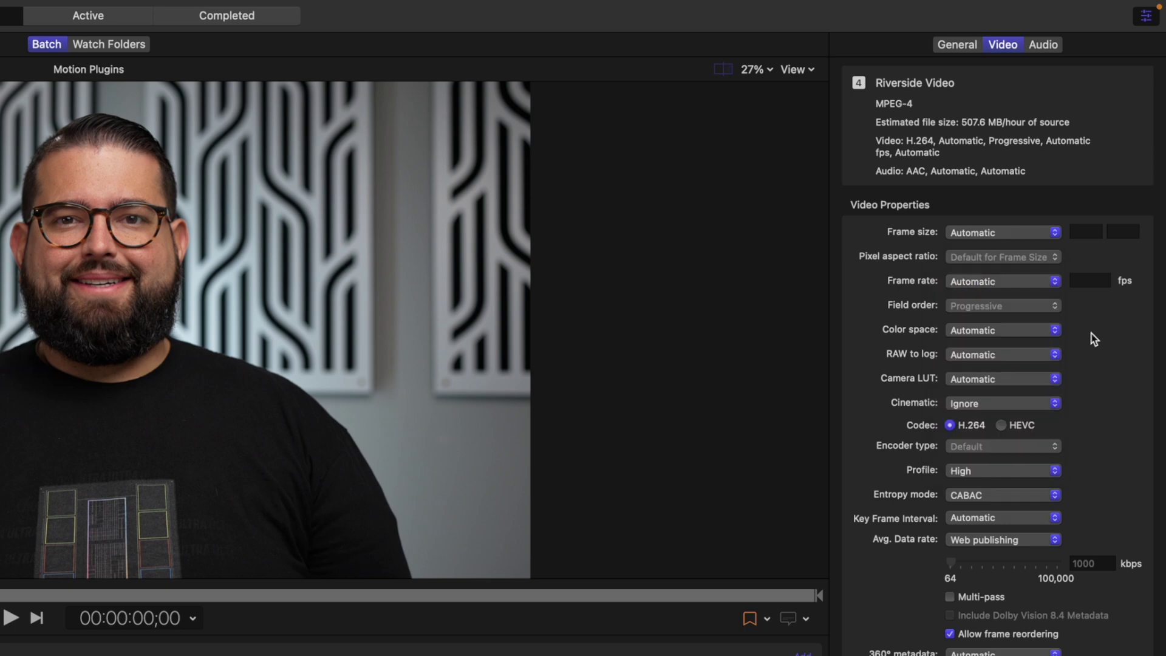
Step: Keep the camera LUT Automatic and the codec H.264 with High profile
left_click(1013, 379)
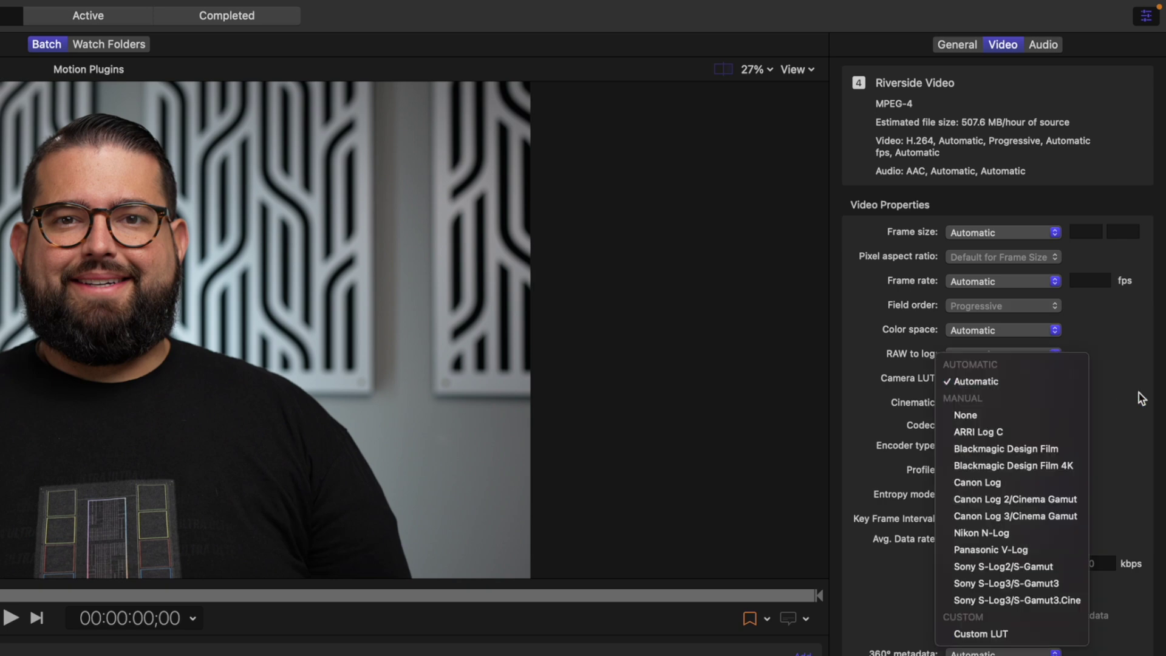
left_click(1116, 395)
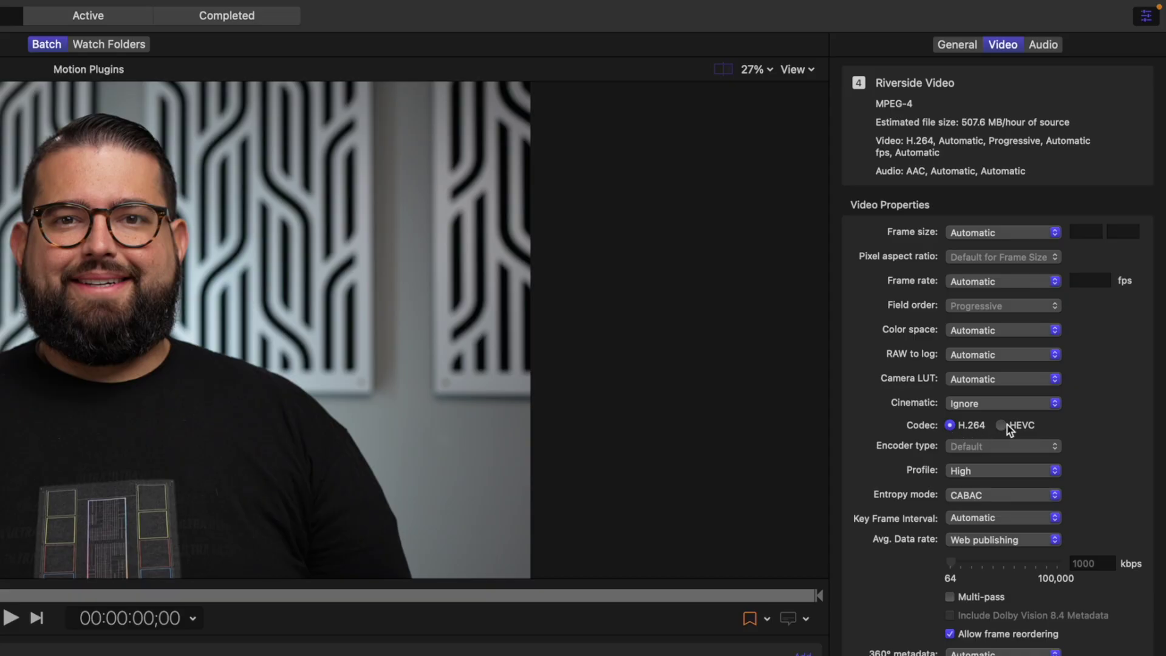
left_click(999, 425)
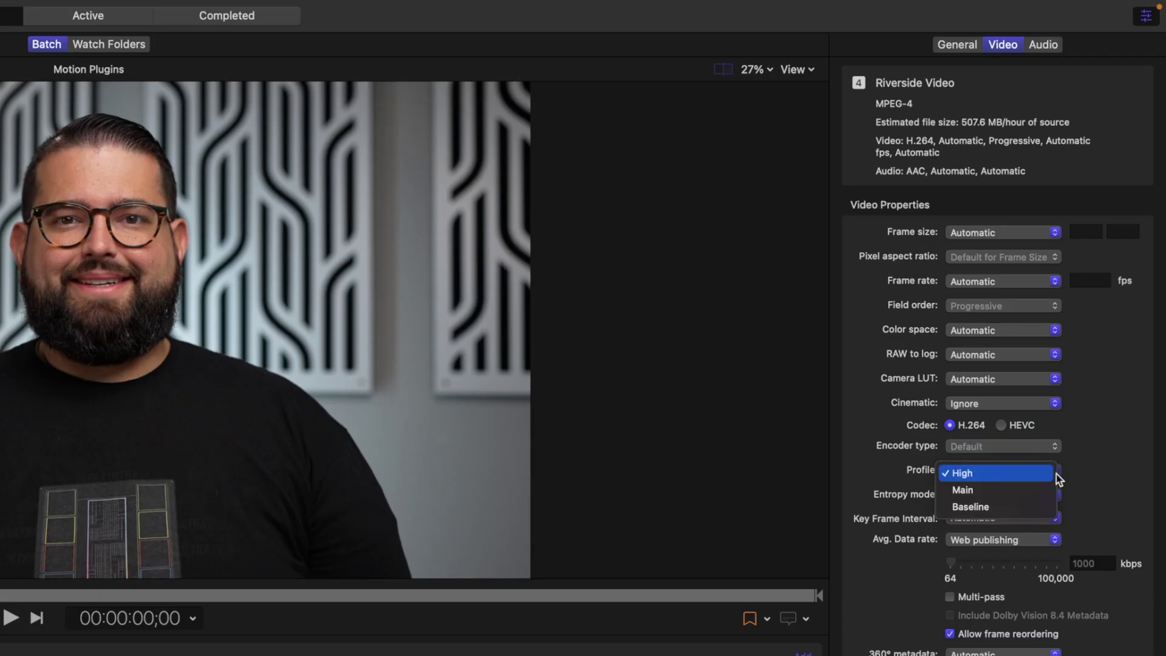
left_click(1057, 475)
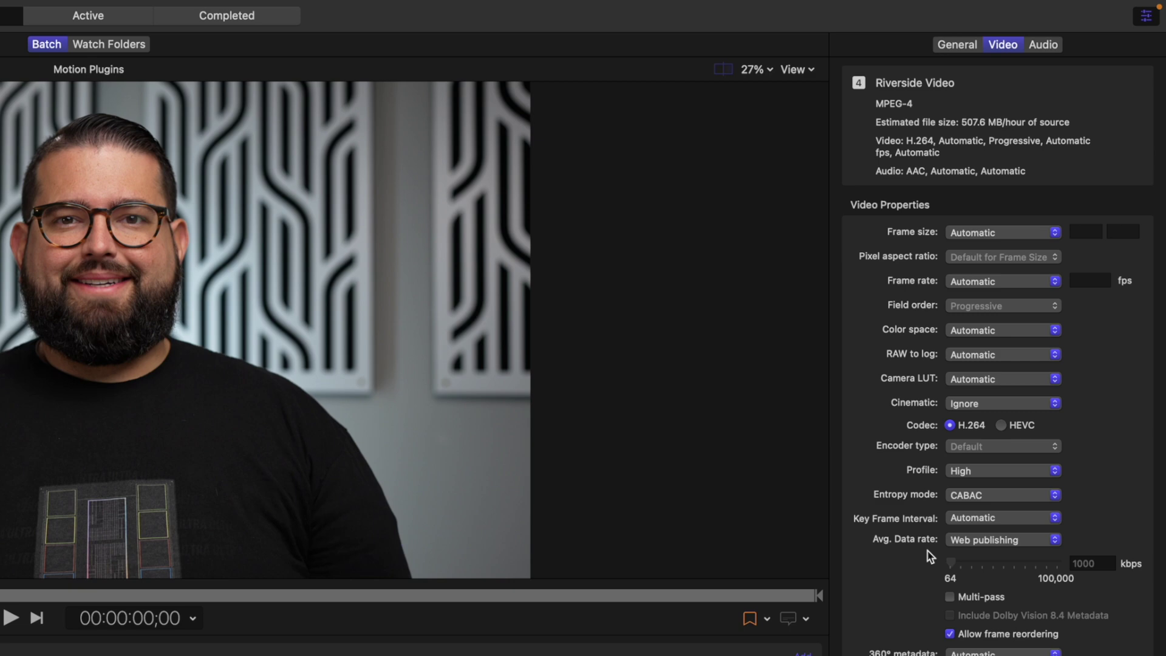
Step: Set a custom average data rate of 15000 kbps with multi-pass encoding
left_click(996, 540)
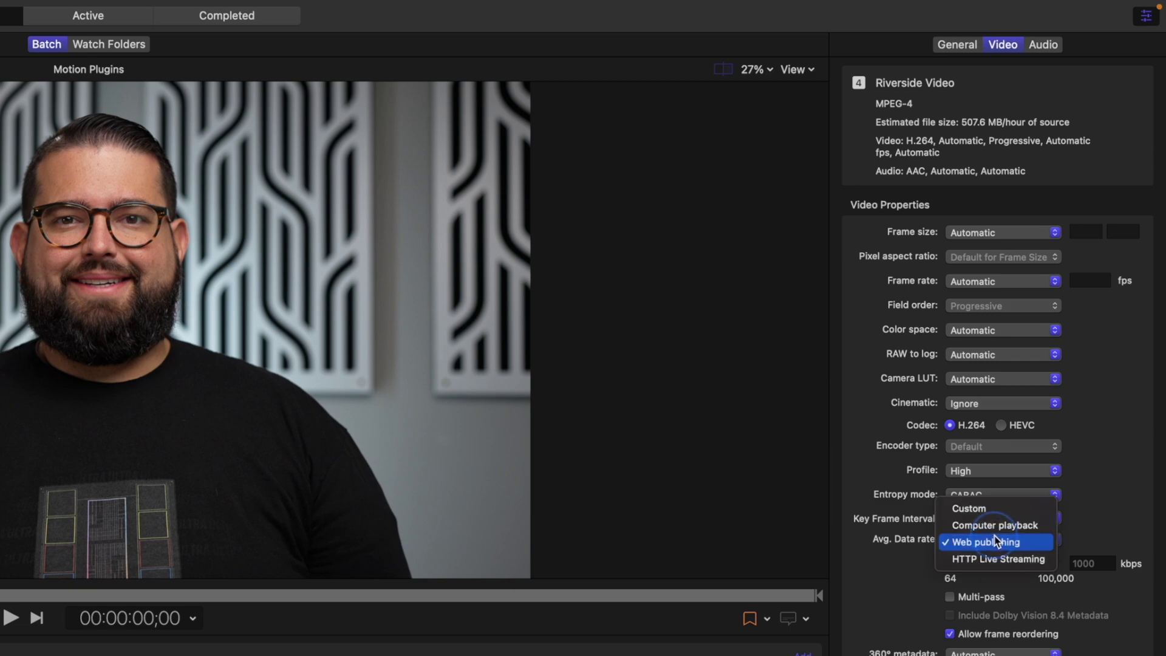
left_click(931, 558)
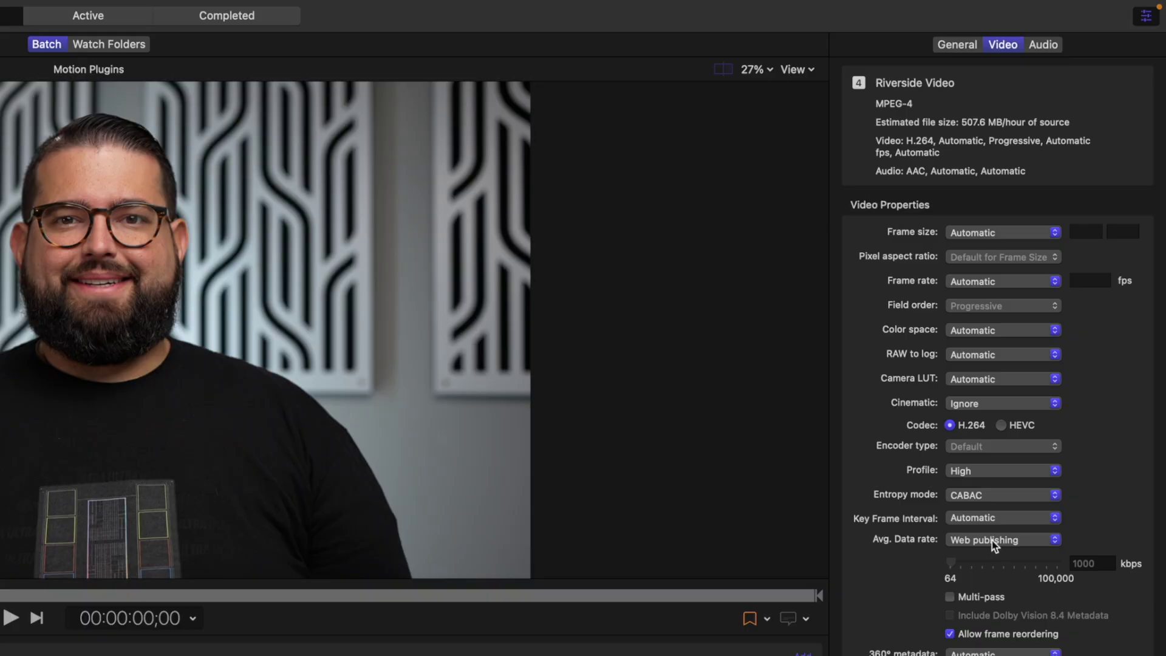
left_click(997, 540)
left_click(993, 526)
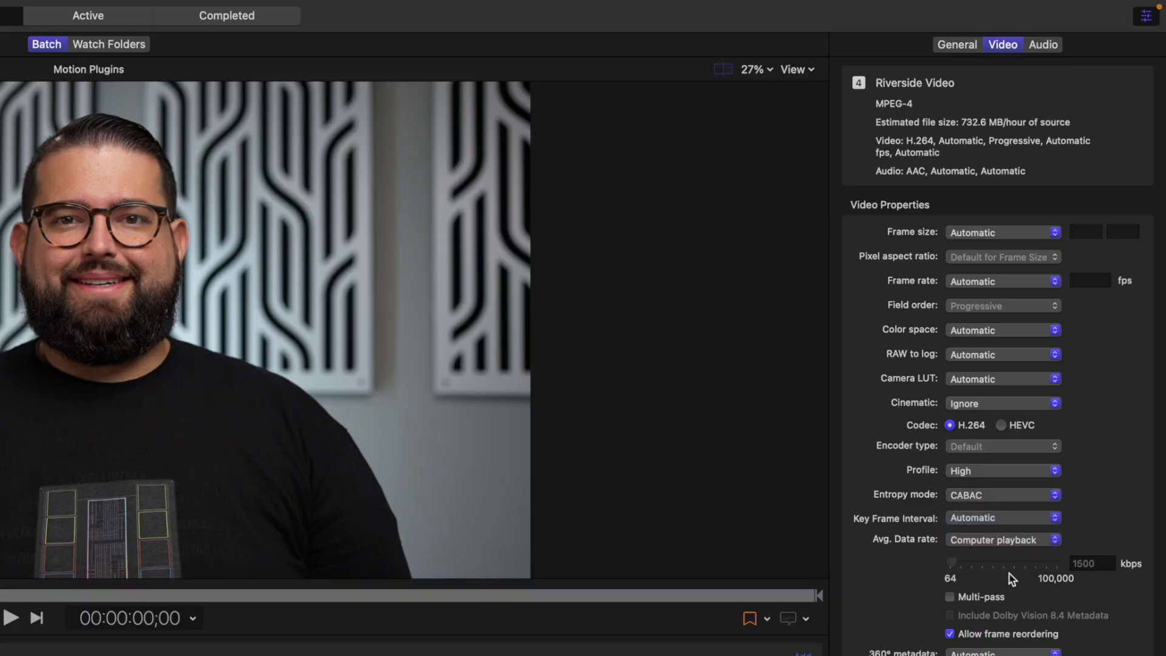
left_click(1031, 540)
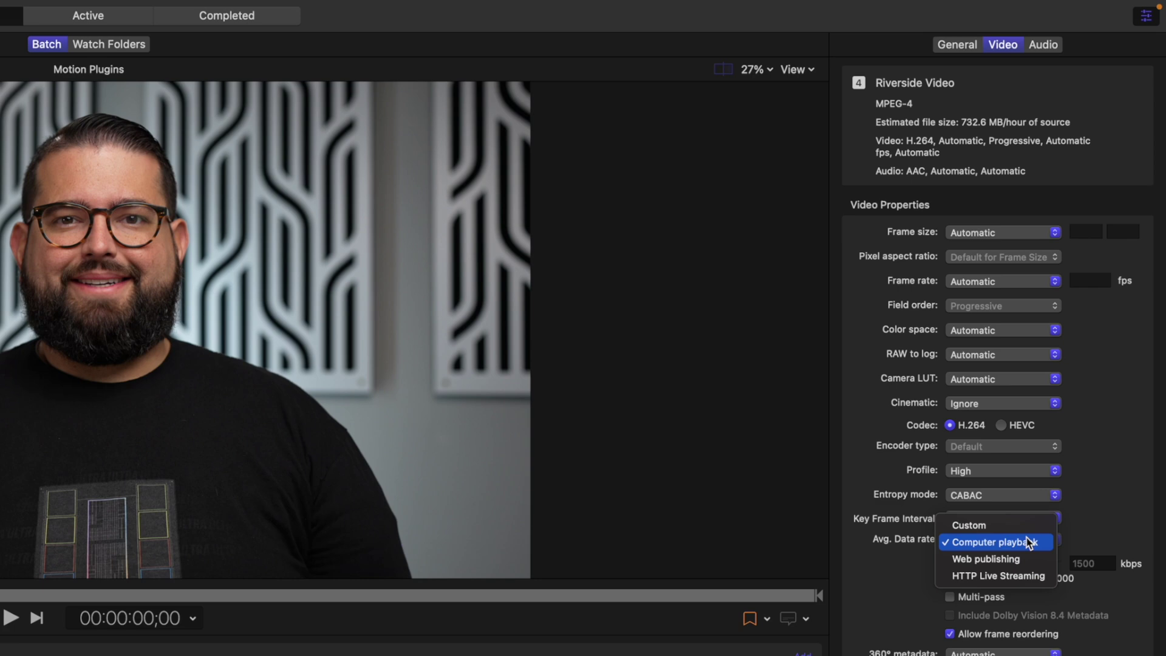
left_click(1016, 520)
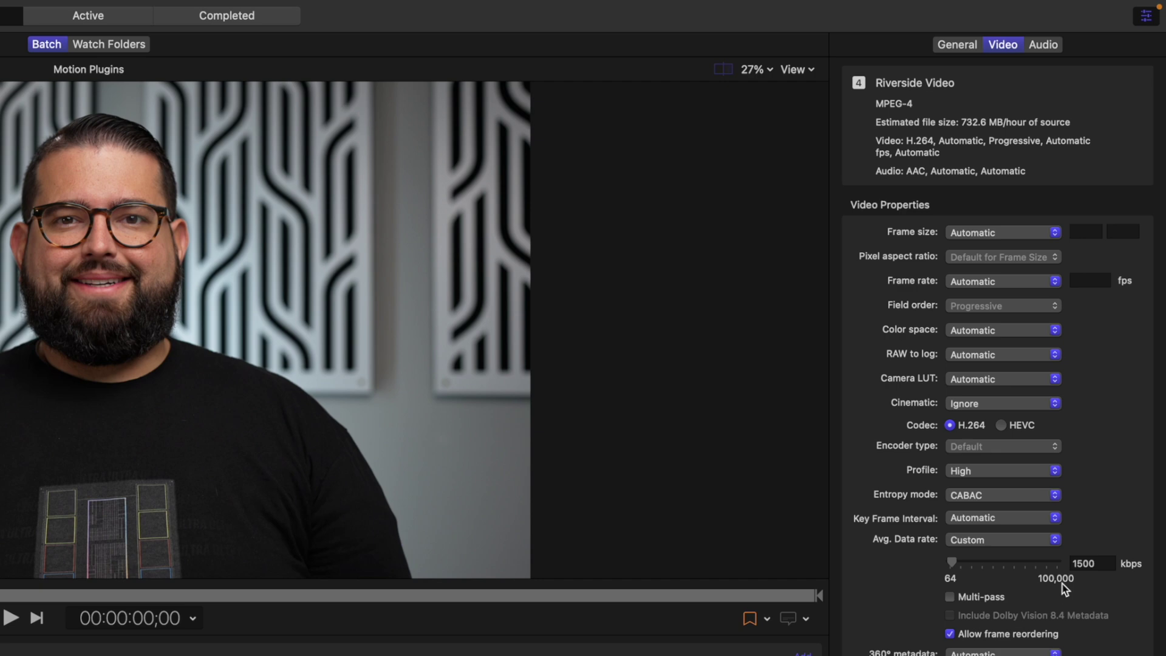
type("0")
key("Return")
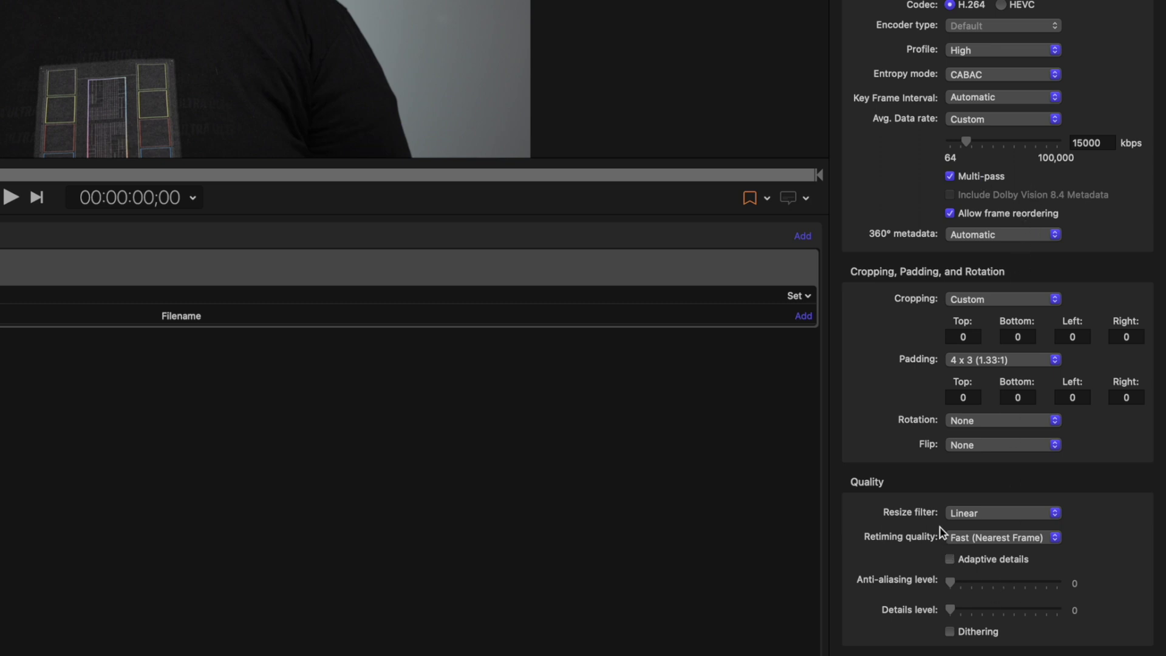
Step: Keep cropping at Custom and padding at 4 x 3
left_click(973, 300)
left_click(977, 301)
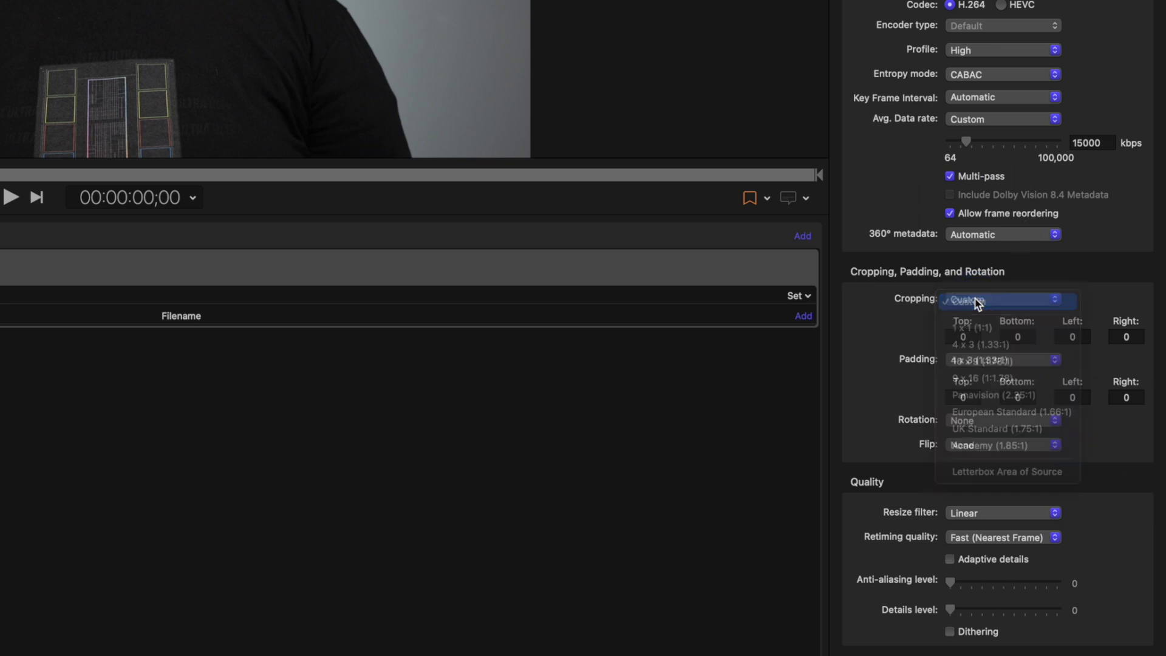
left_click(980, 361)
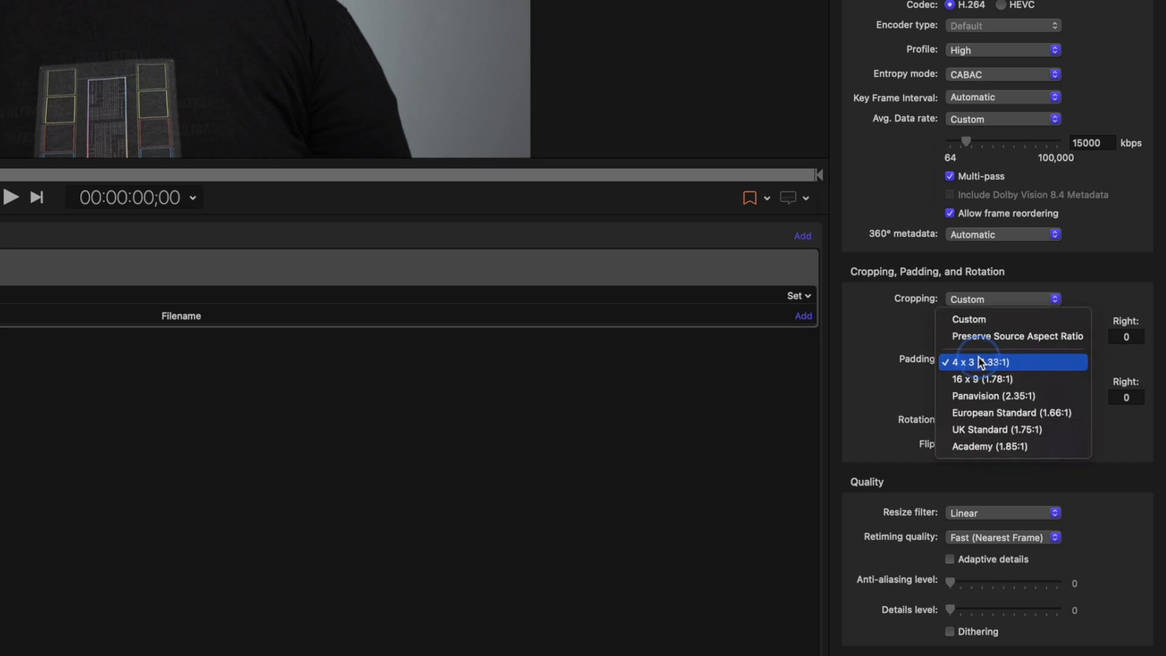
left_click(896, 359)
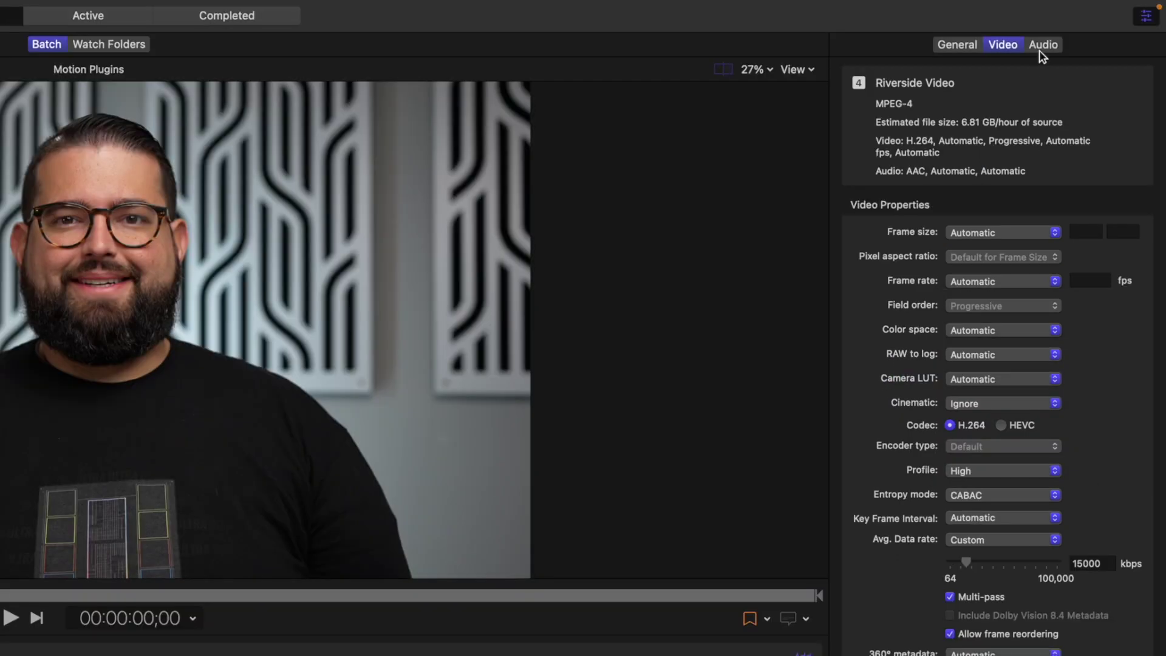
left_click(1041, 45)
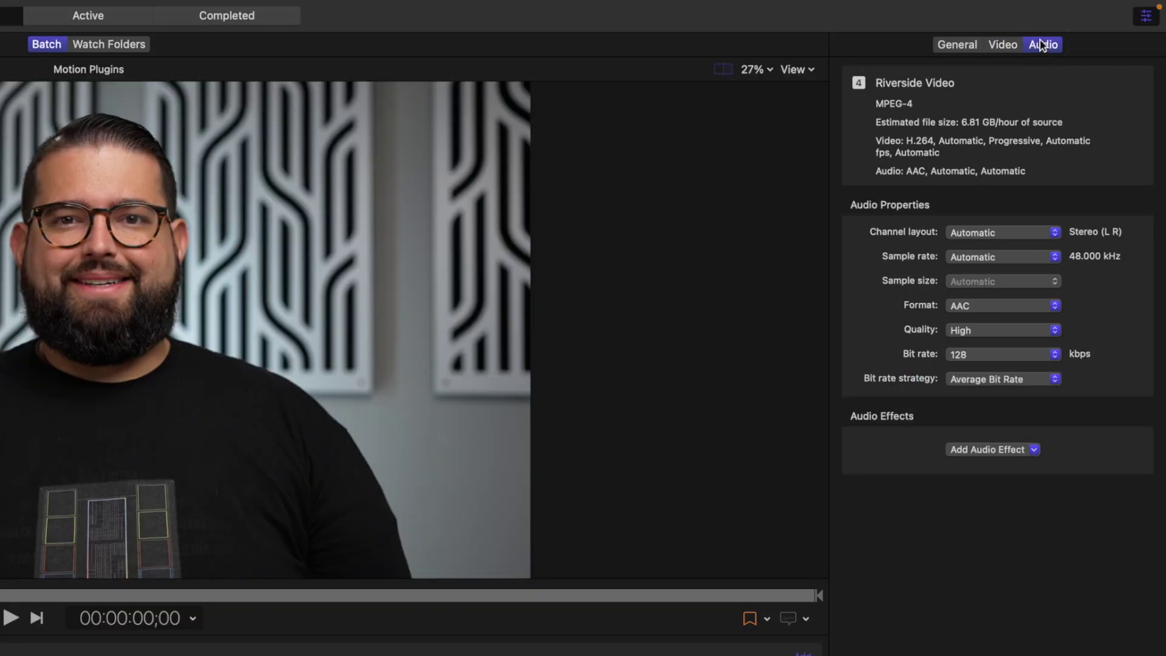
Step: Keep audio channels Automatic and return the sample rate to Automatic after trying 48 kHz
left_click(997, 233)
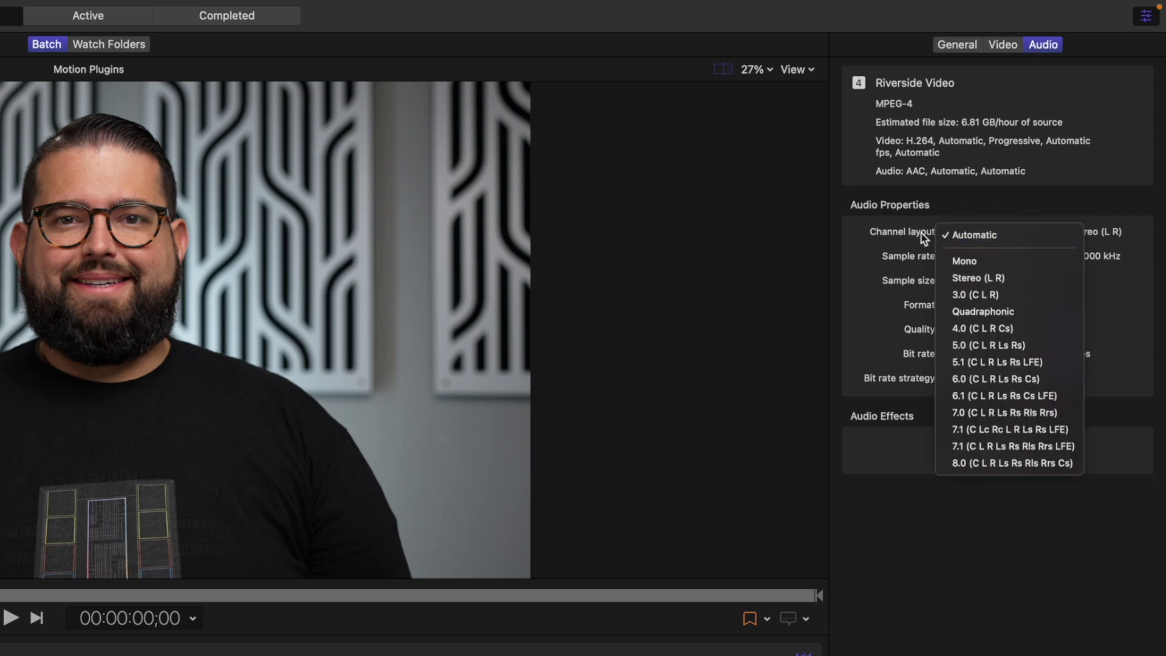
left_click(970, 235)
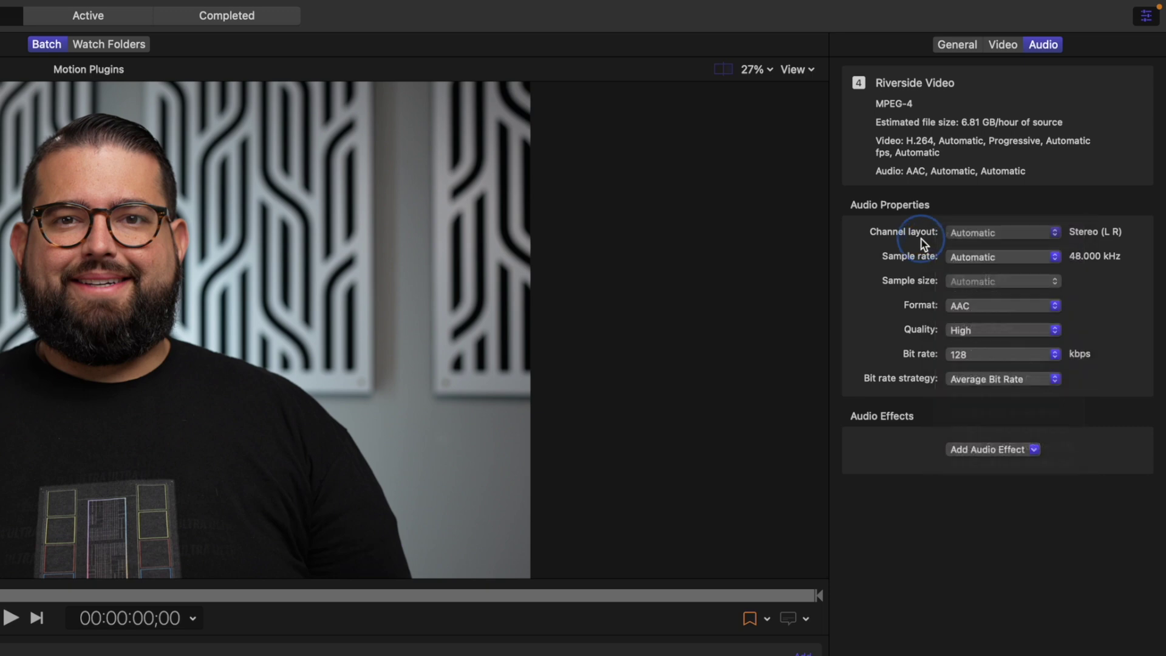
left_click(1000, 257)
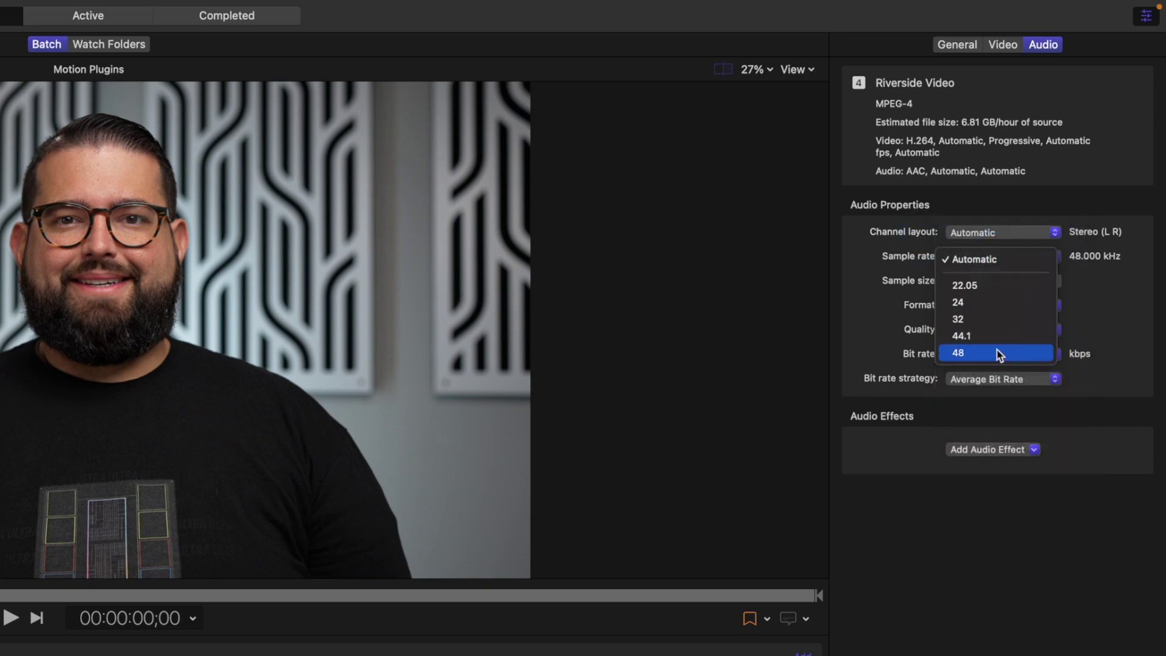
left_click(998, 353)
left_click(1012, 259)
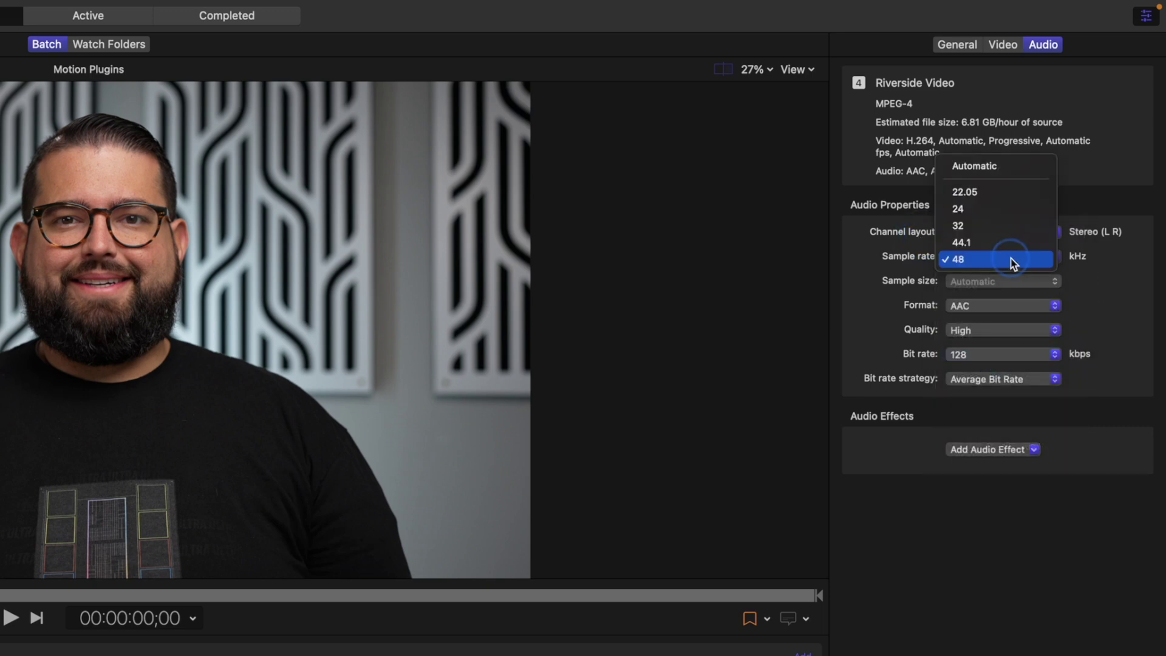
left_click(1002, 169)
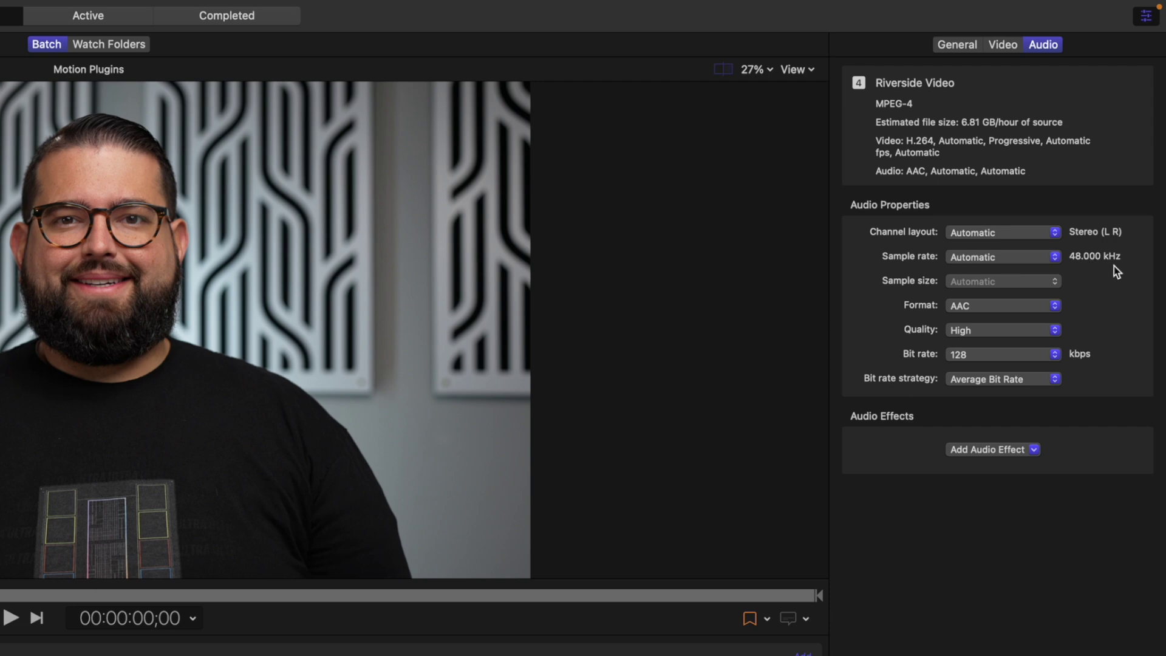
Step: Keep AAC as the audio format with High quality
left_click(1039, 306)
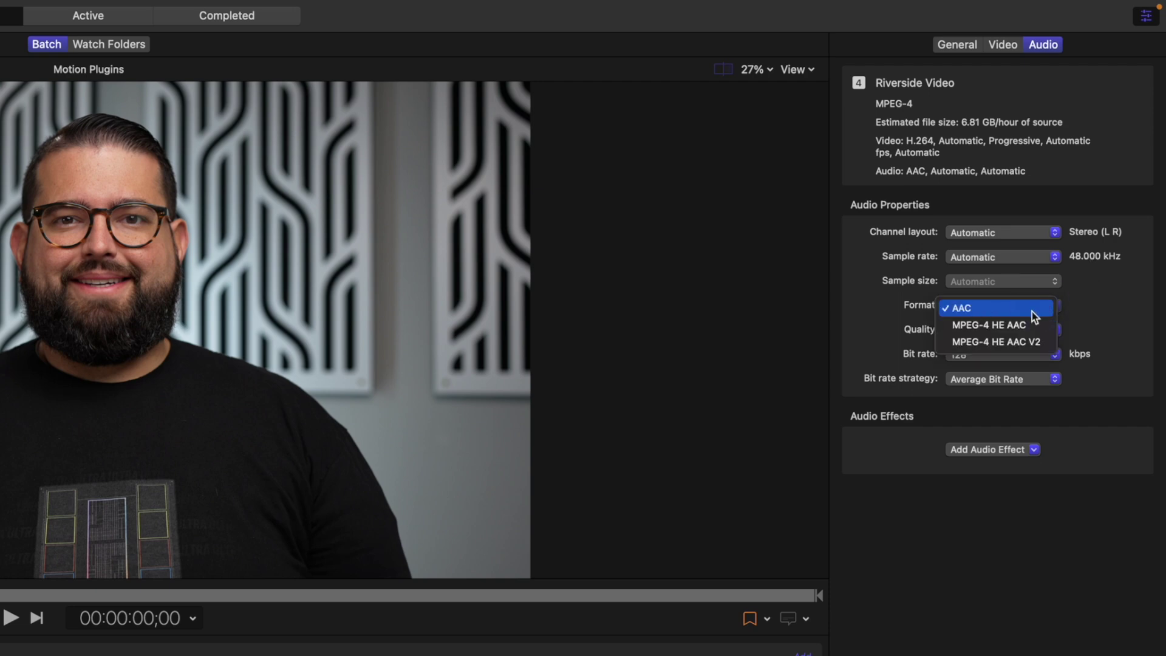
left_click(1033, 312)
left_click(1030, 330)
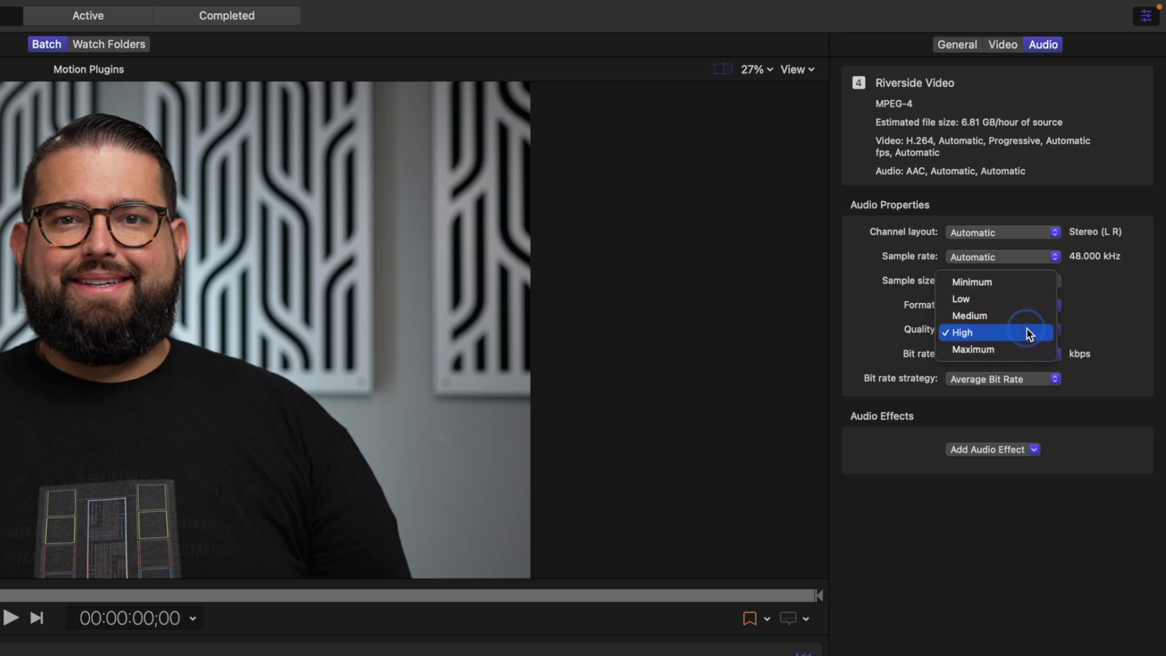
left_click(1013, 333)
left_click(1013, 334)
left_click(1090, 343)
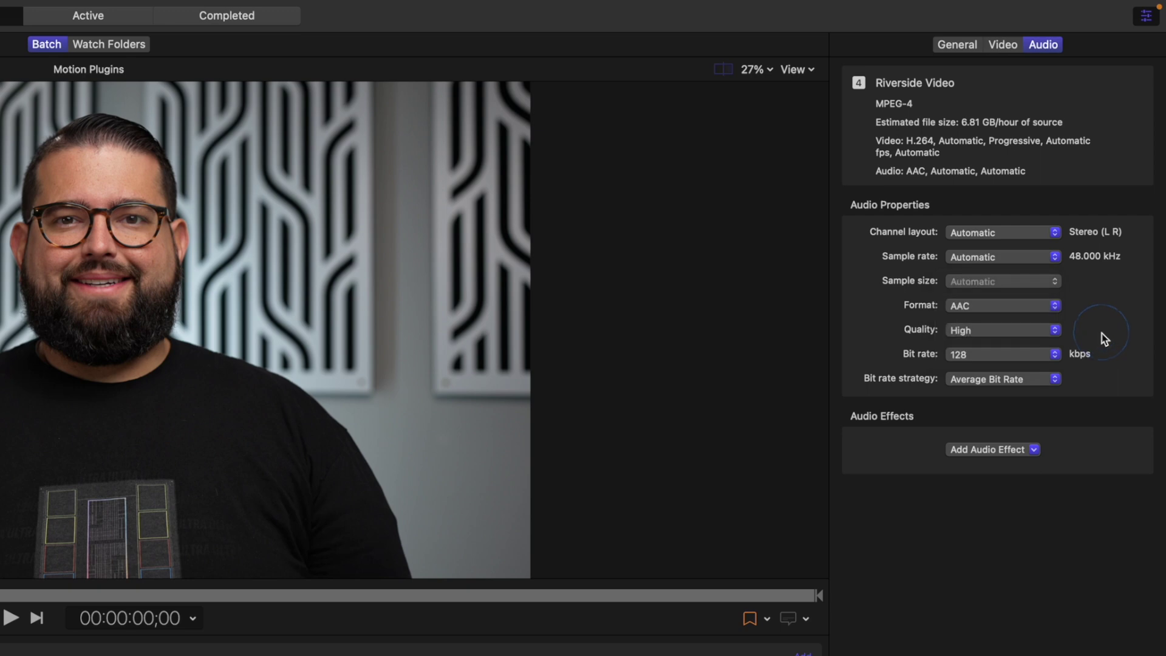
Step: Set the audio bit rate to 320 kbps without adding any audio effect
left_click(995, 357)
left_click(1015, 359)
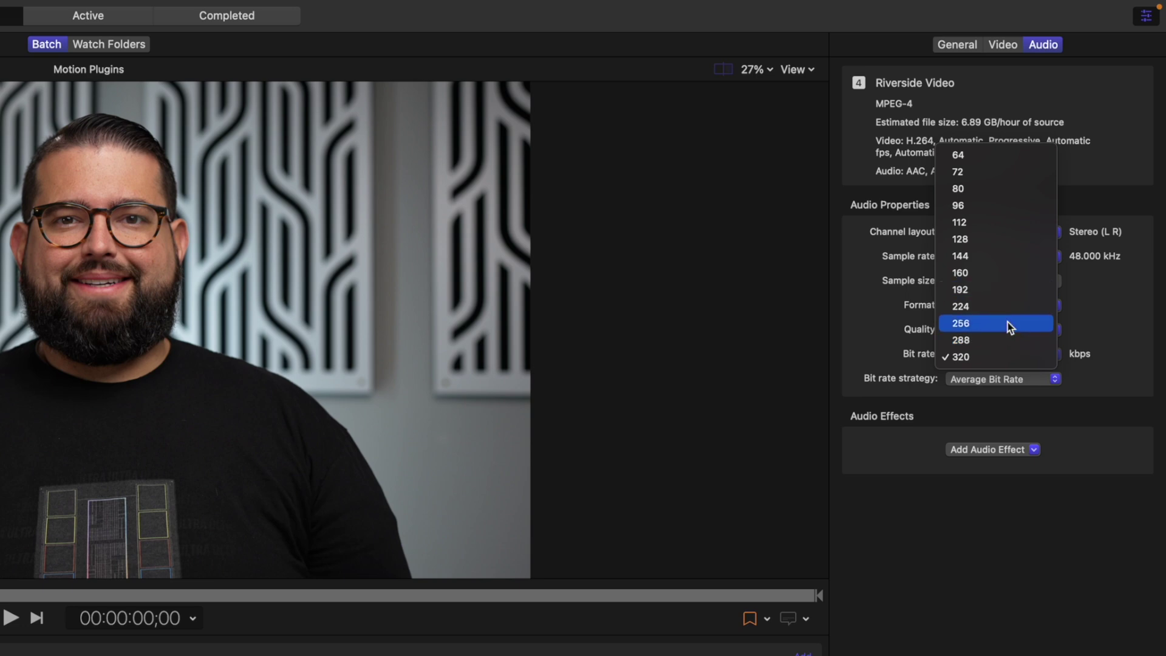
left_click(1002, 356)
left_click(999, 449)
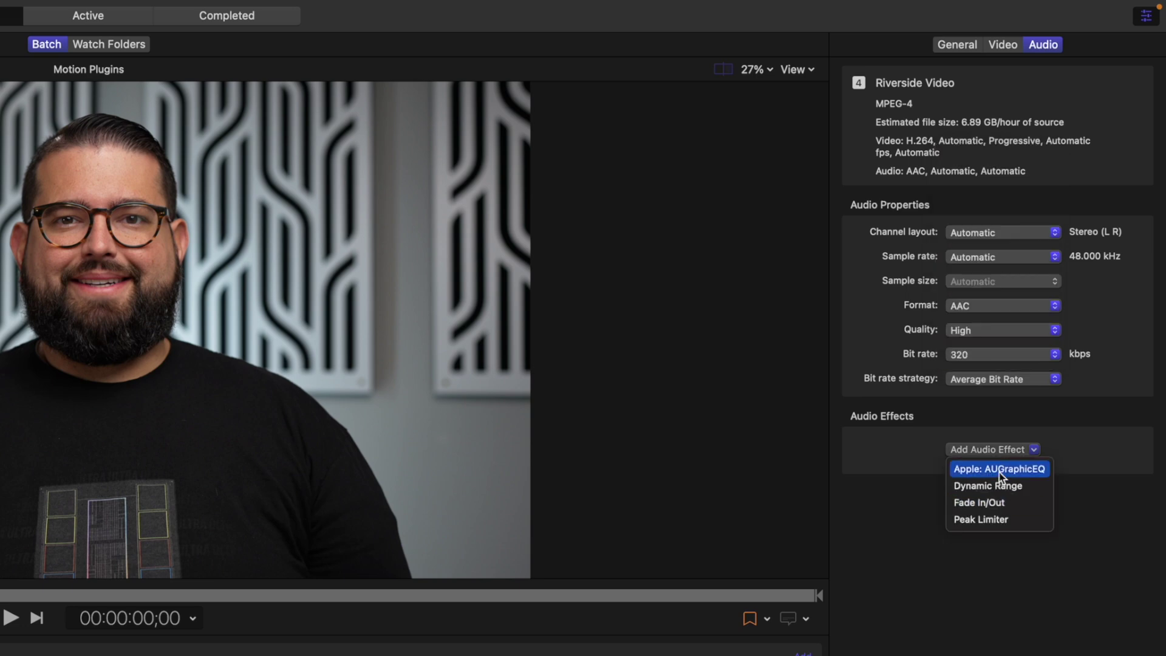
left_click(1002, 428)
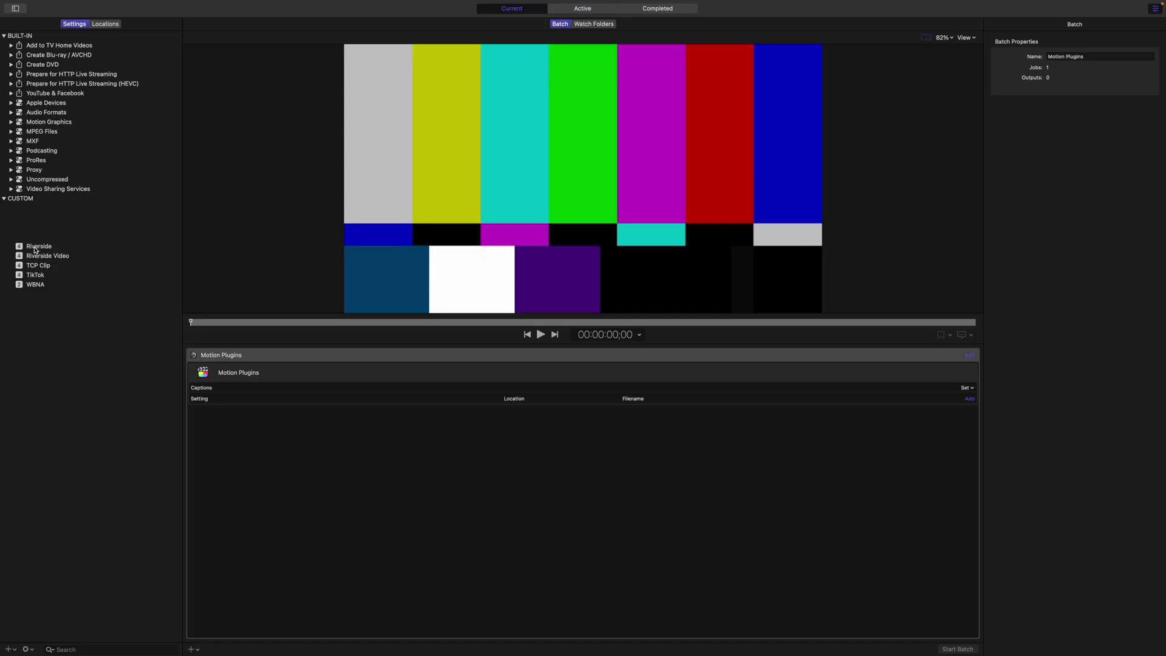
Step: Add the Riverside output named 'Motion Plugins V4' plus an MP3 output, both saving to Riverside
left_click_drag(34, 249, 297, 375)
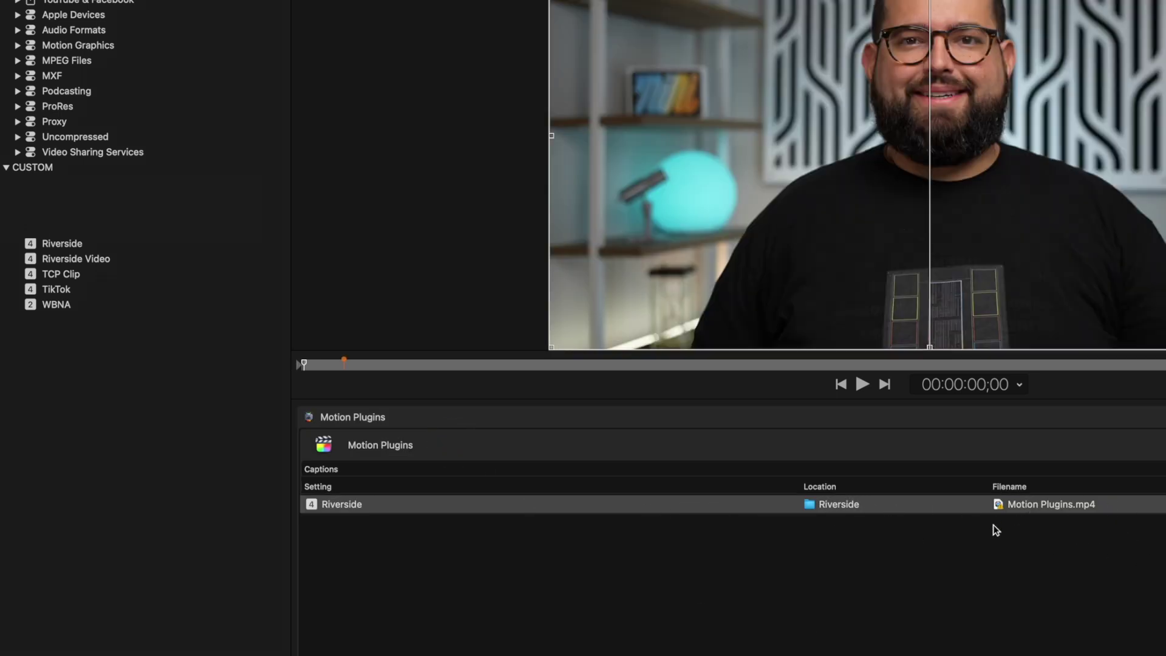
left_click(1061, 504)
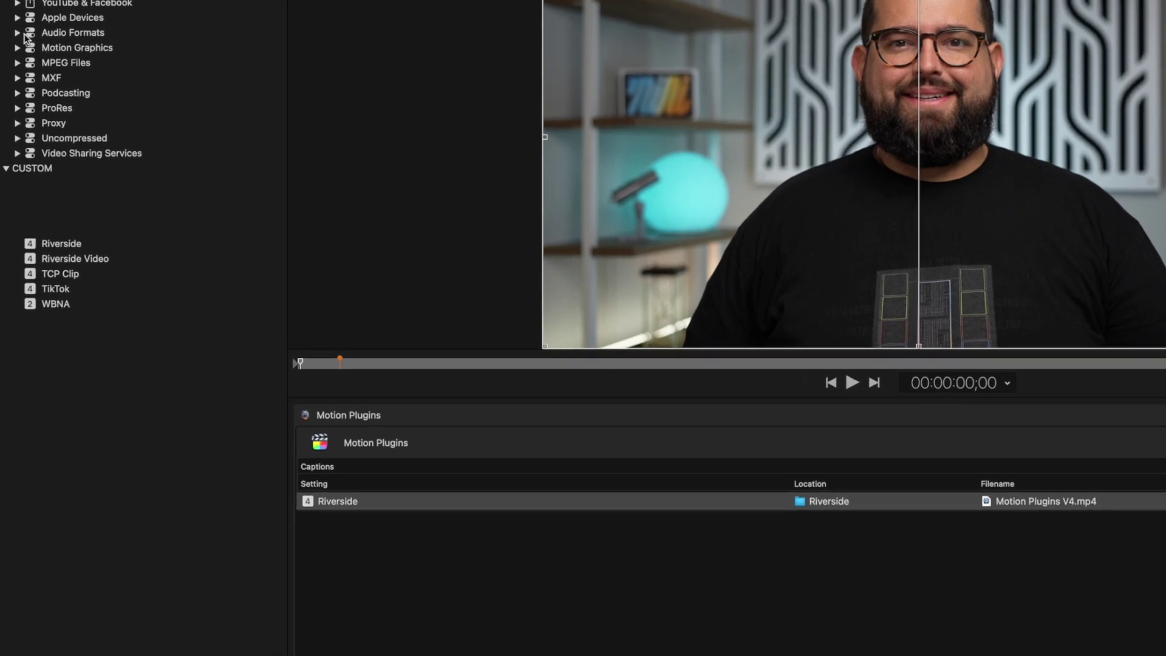
left_click(11, 113)
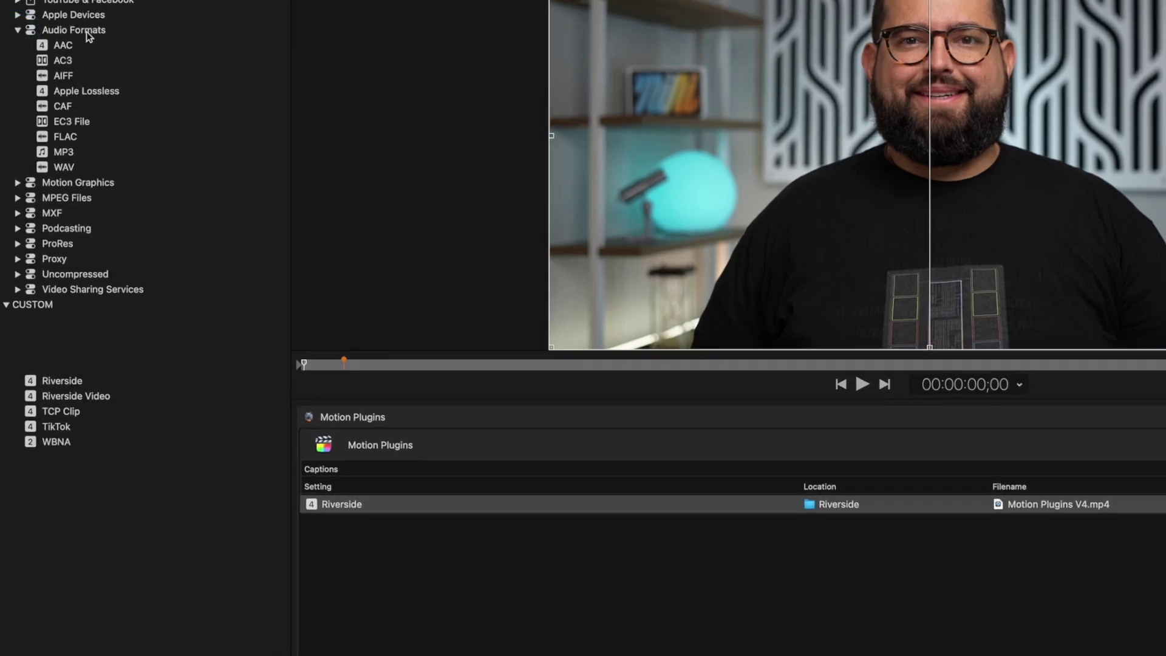
left_click_drag(47, 156, 502, 449)
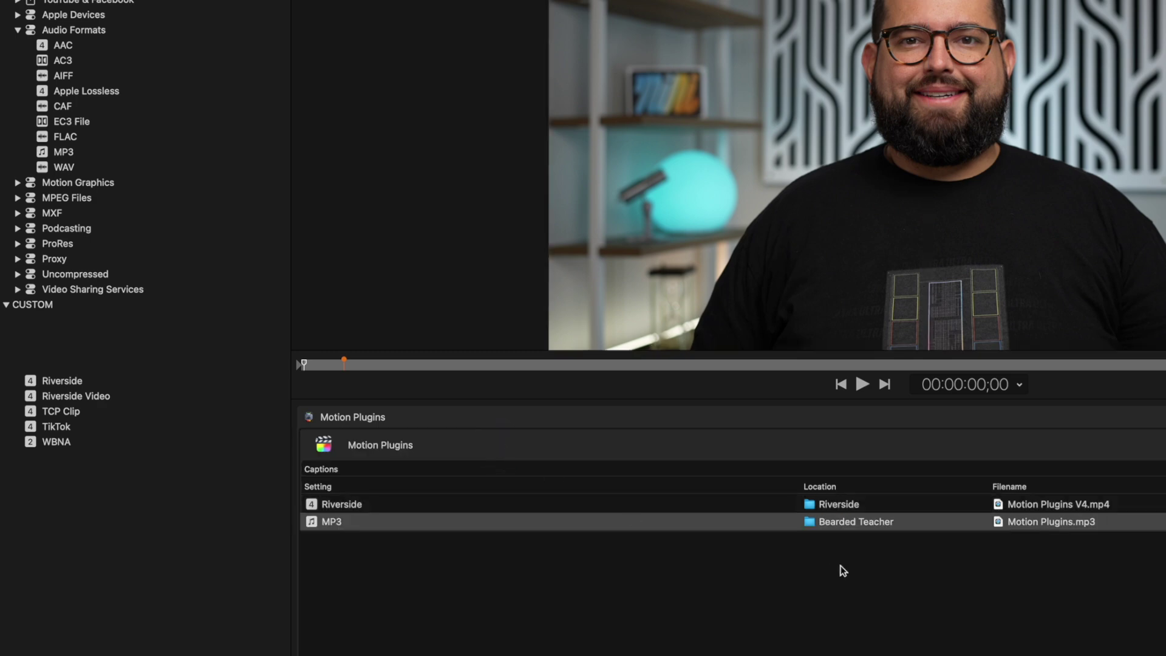
right_click(852, 521)
left_click(1100, 637)
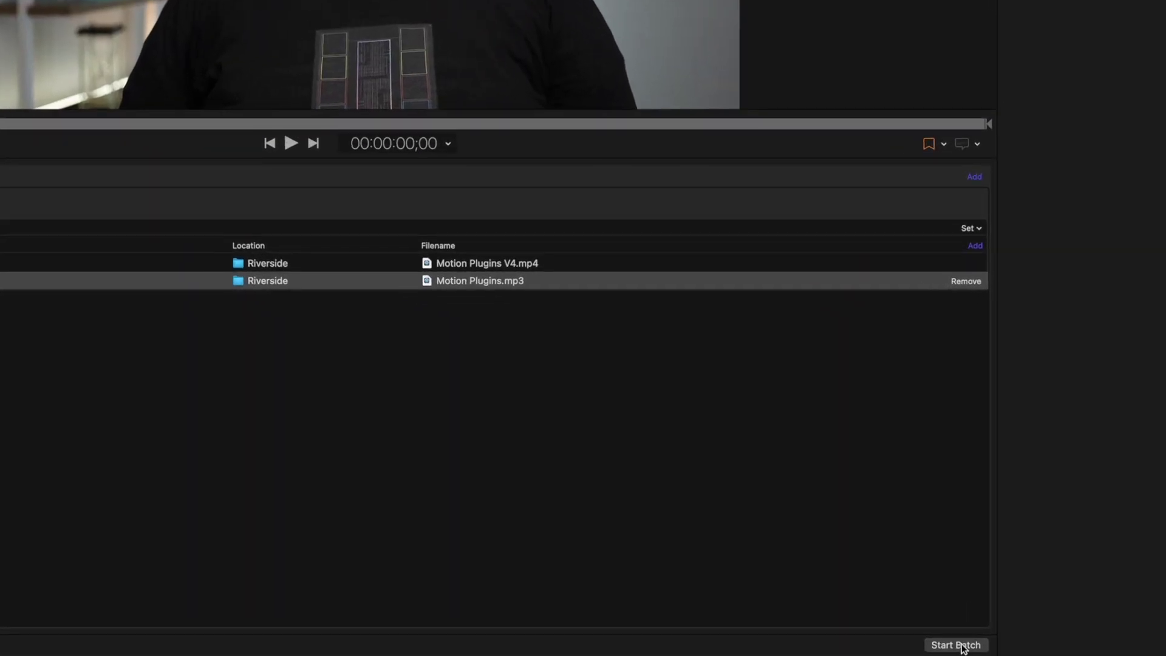
Step: Start the Motion Plugins batch and expand its job in the Active list
left_click(959, 646)
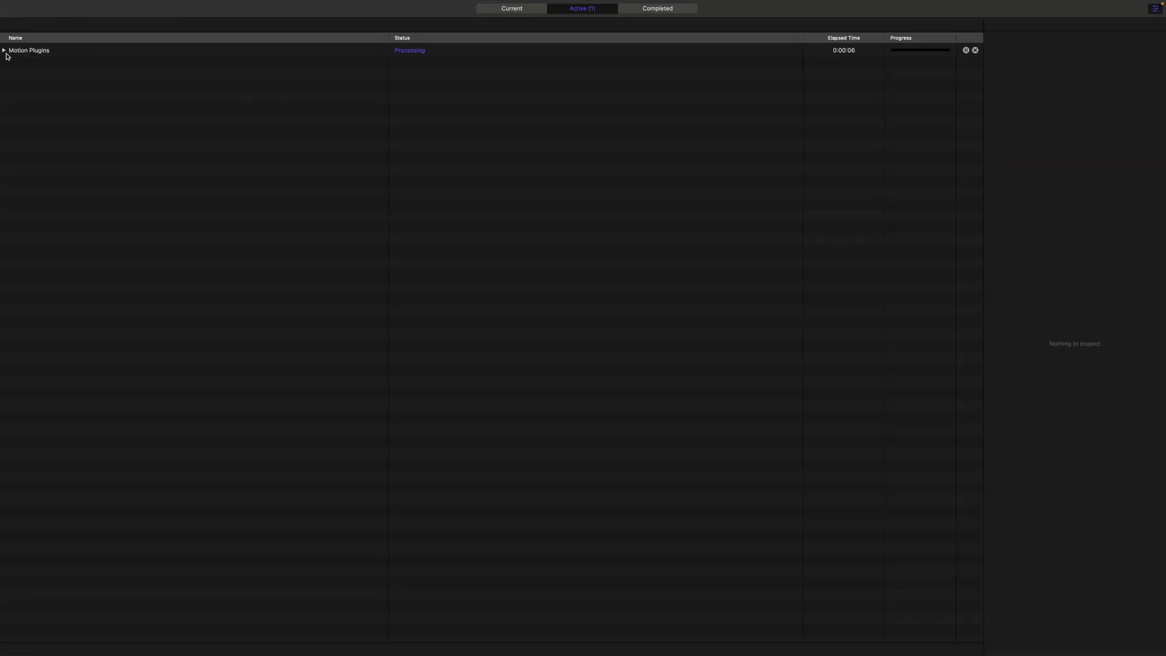
left_click(5, 50)
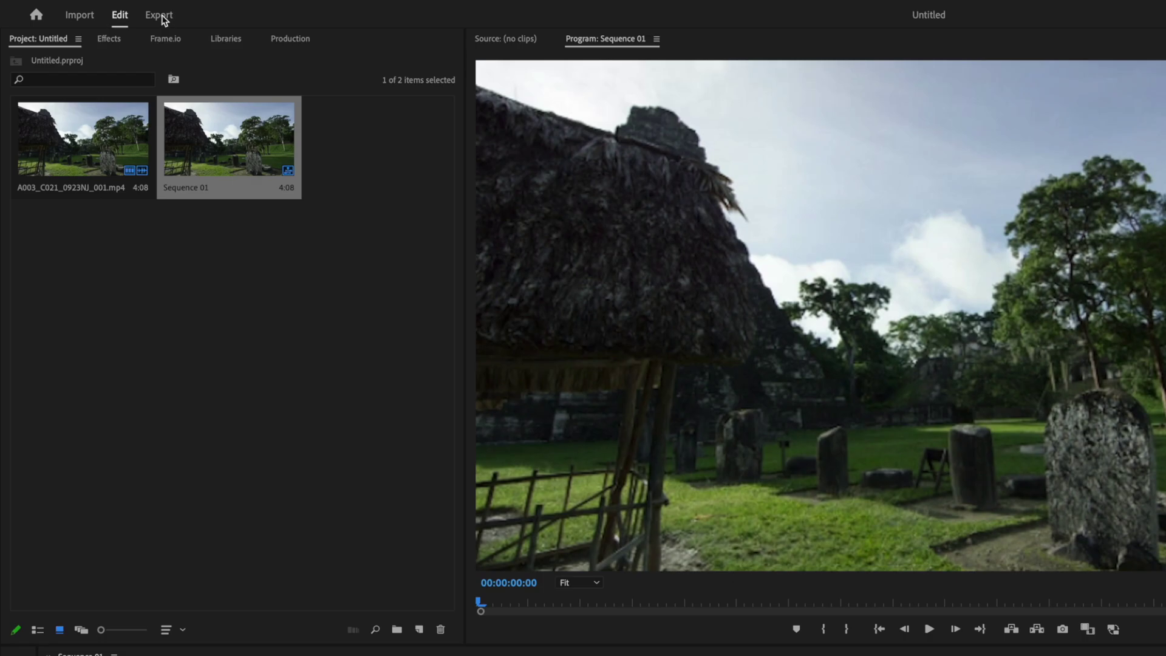
Step: Give Sequence 01 the High Quality 2160p 4K preset in H.264 and show the YouTube destination
left_click(159, 16)
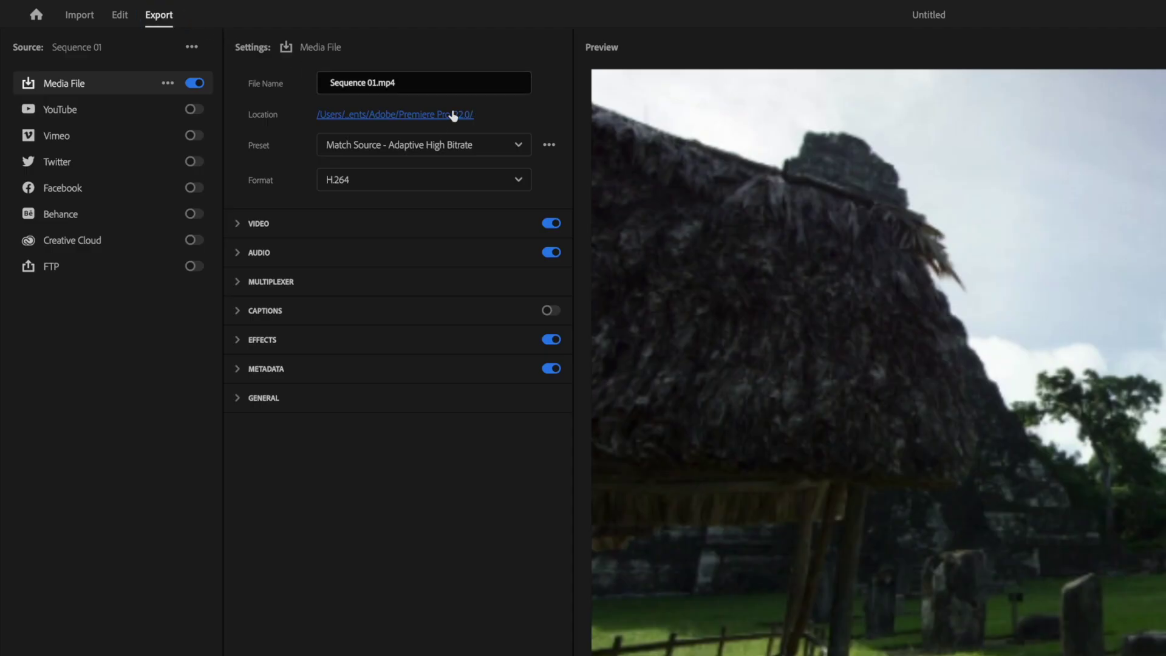
left_click(437, 149)
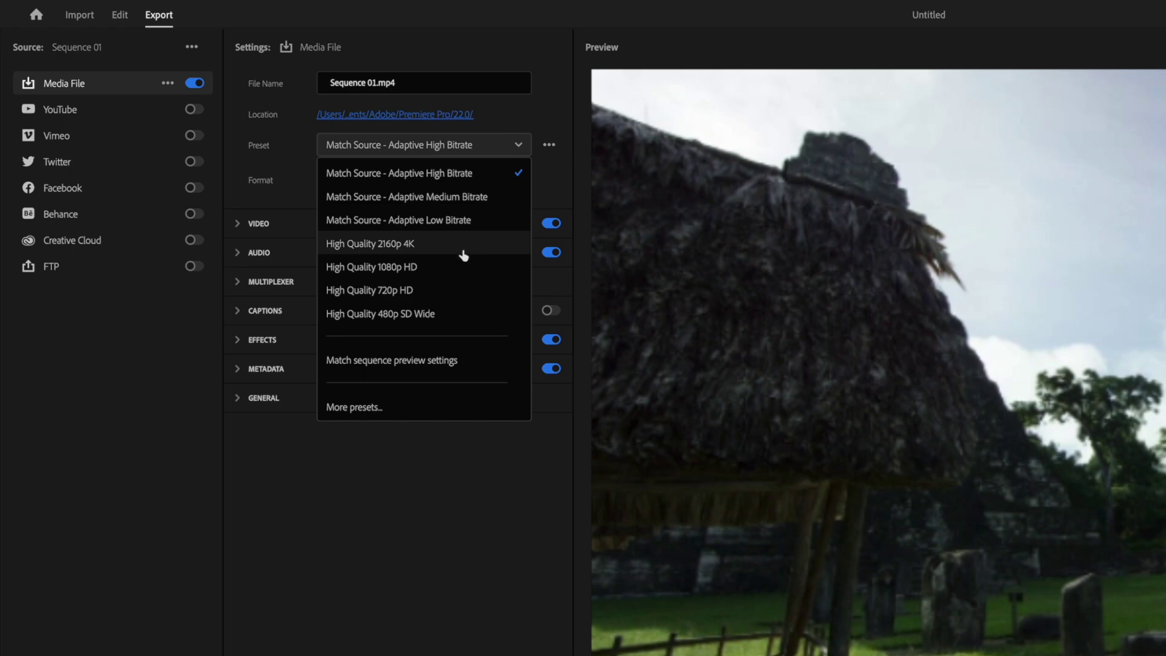
left_click(459, 249)
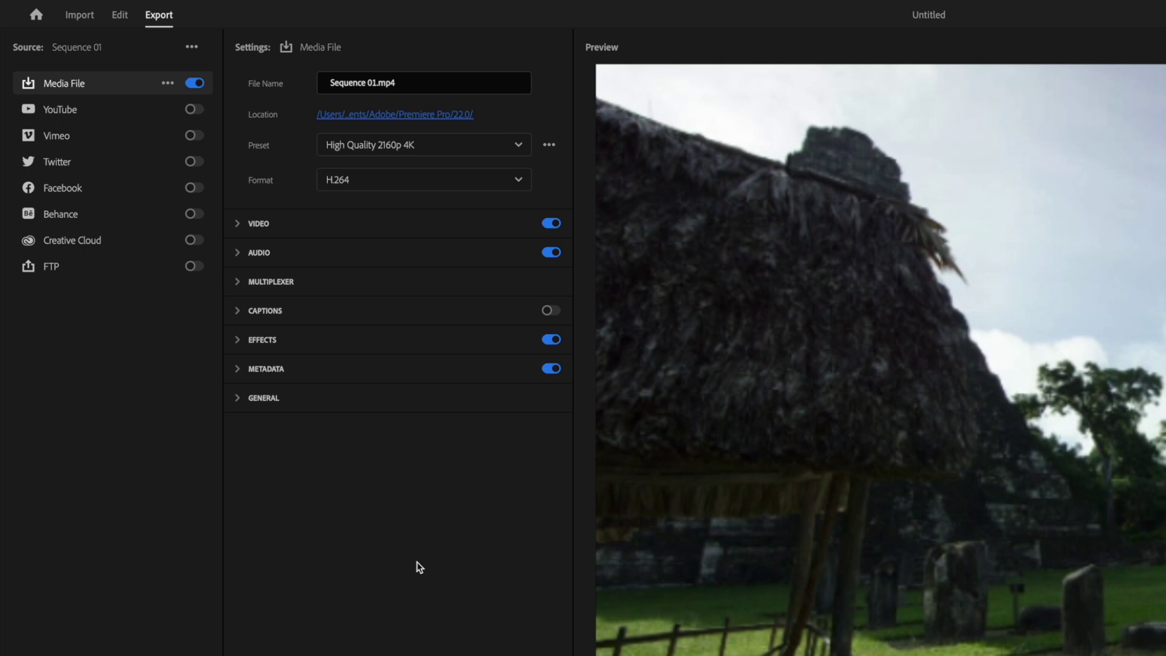
left_click(424, 180)
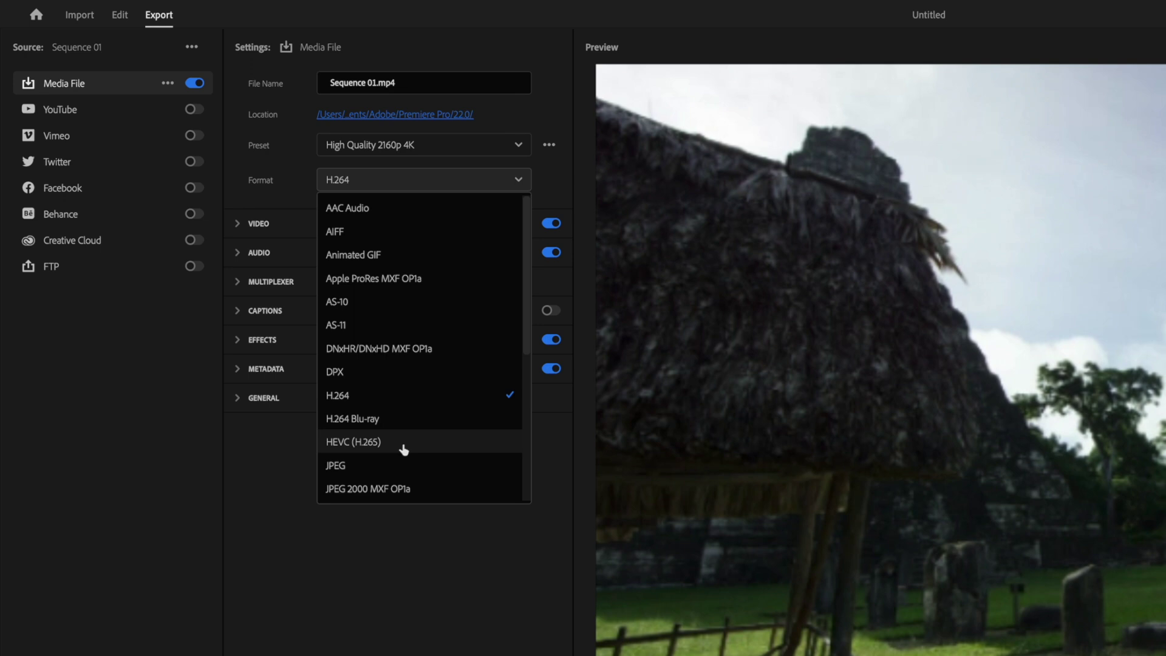
scroll(378, 348, "down", 5)
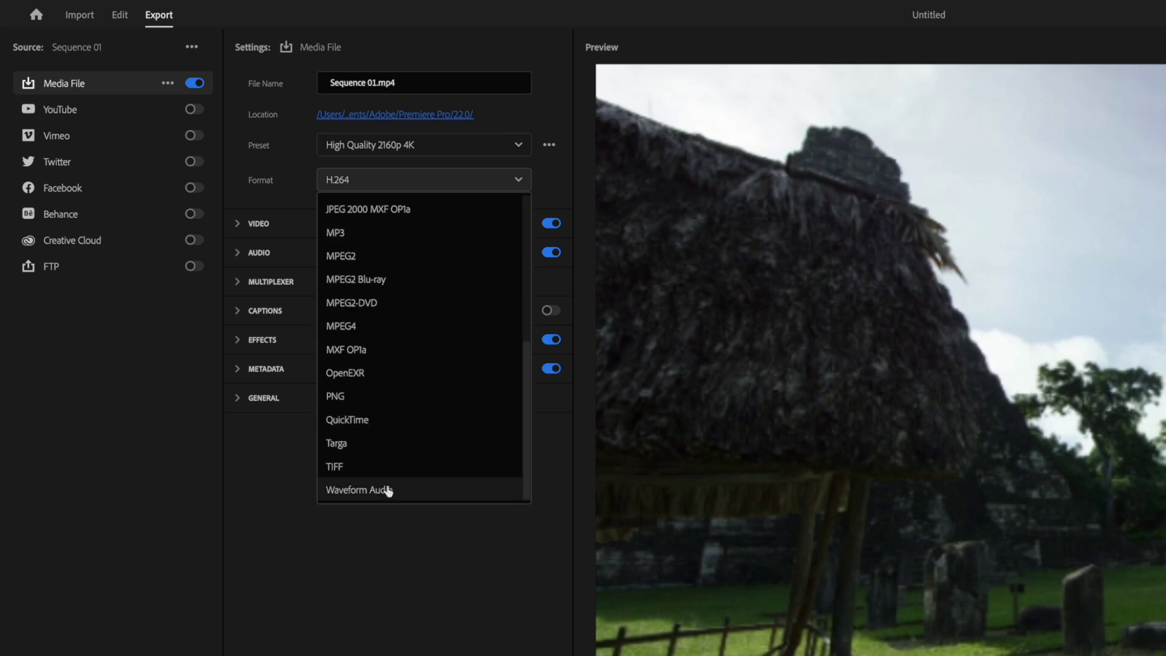
left_click(182, 110)
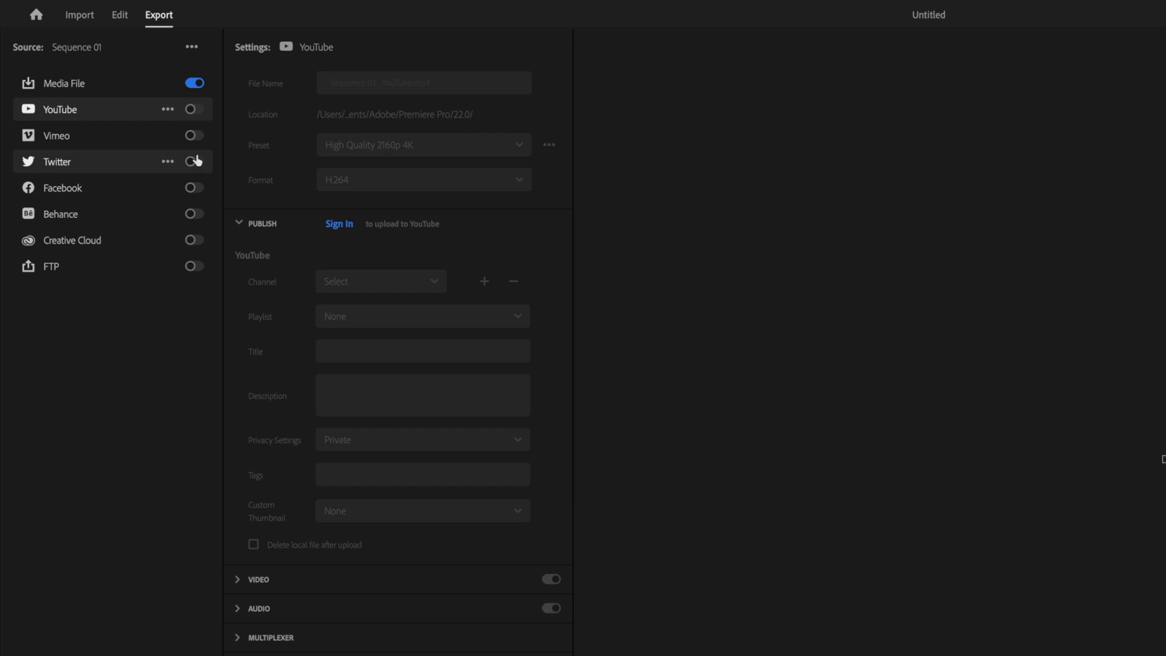
Step: Enable YouTube publishing and send the H.264 2160p export to the Media Encoder queue
left_click(195, 112)
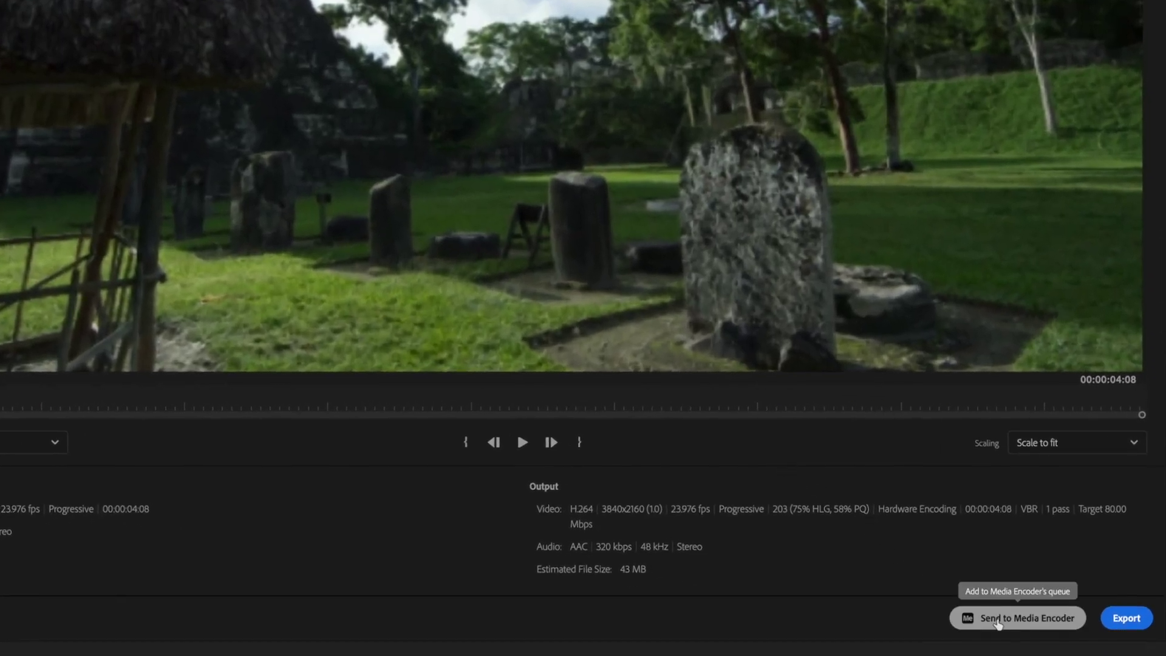
left_click(1054, 632)
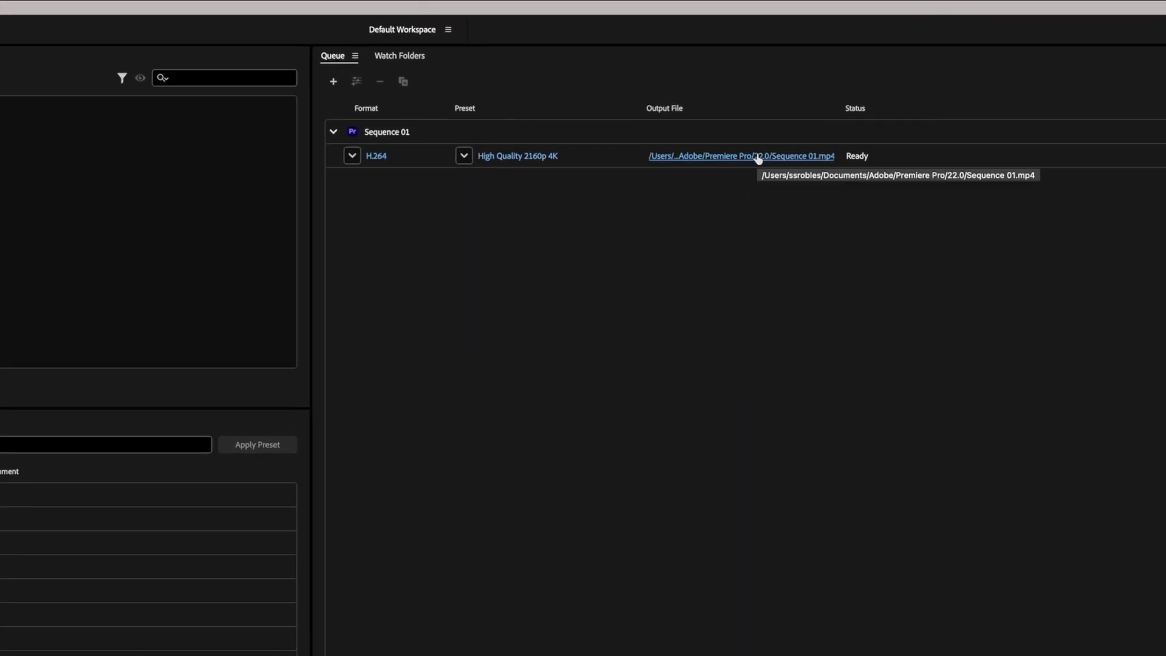
Step: Change the queued Sequence 01 job to Match Source - High bitrate and open its Export Settings
left_click(464, 156)
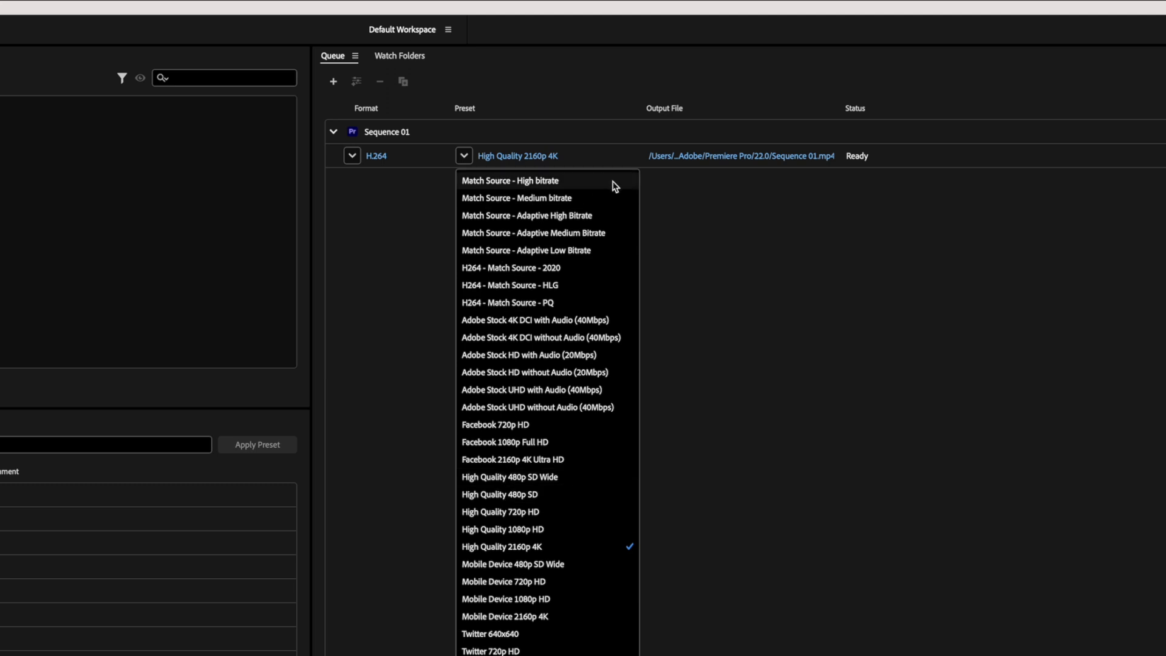
left_click(522, 182)
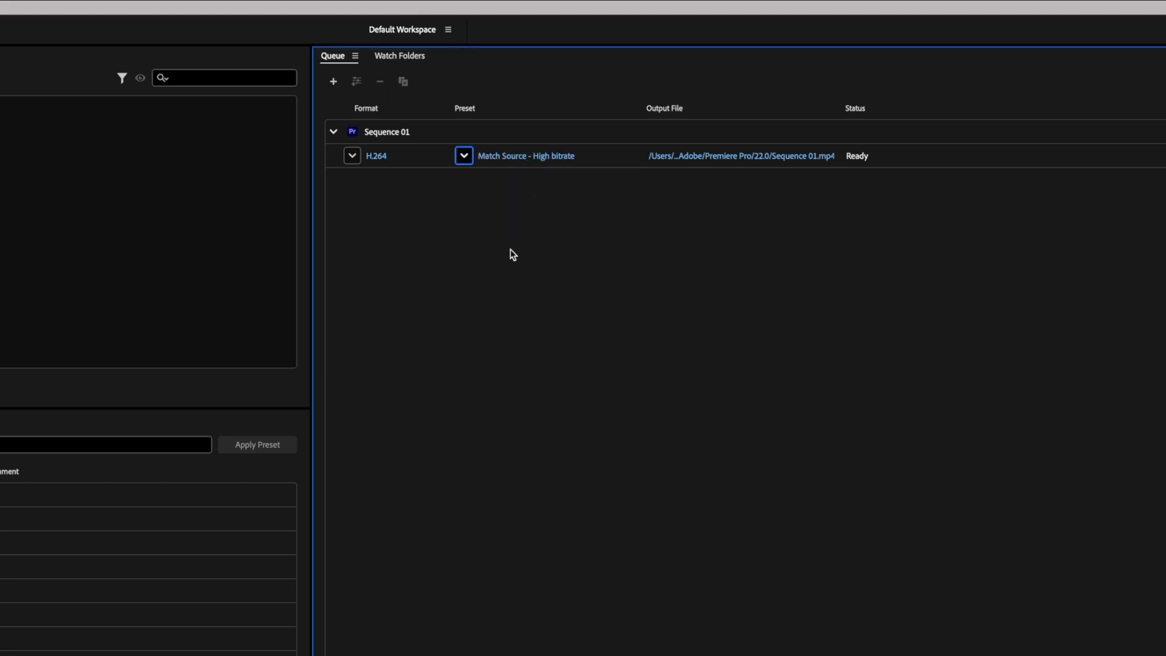
left_click(532, 157)
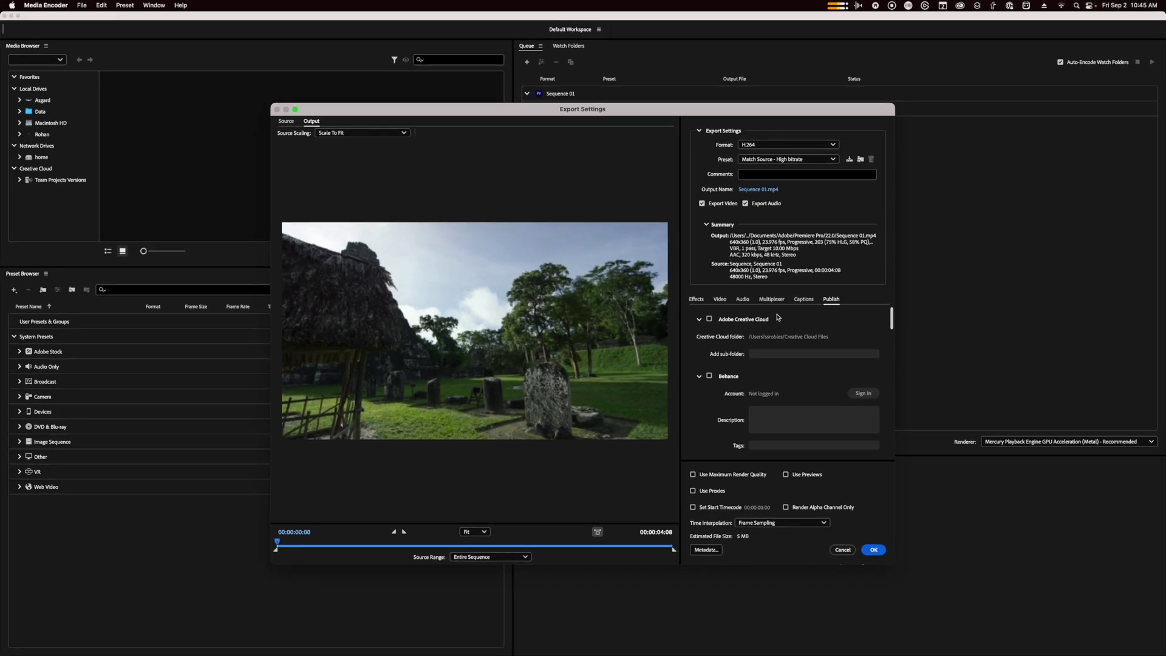
Step: On the Video tab, untick Match Source and set the frame size to 1910×1074 instead of 640x360
left_click(696, 298)
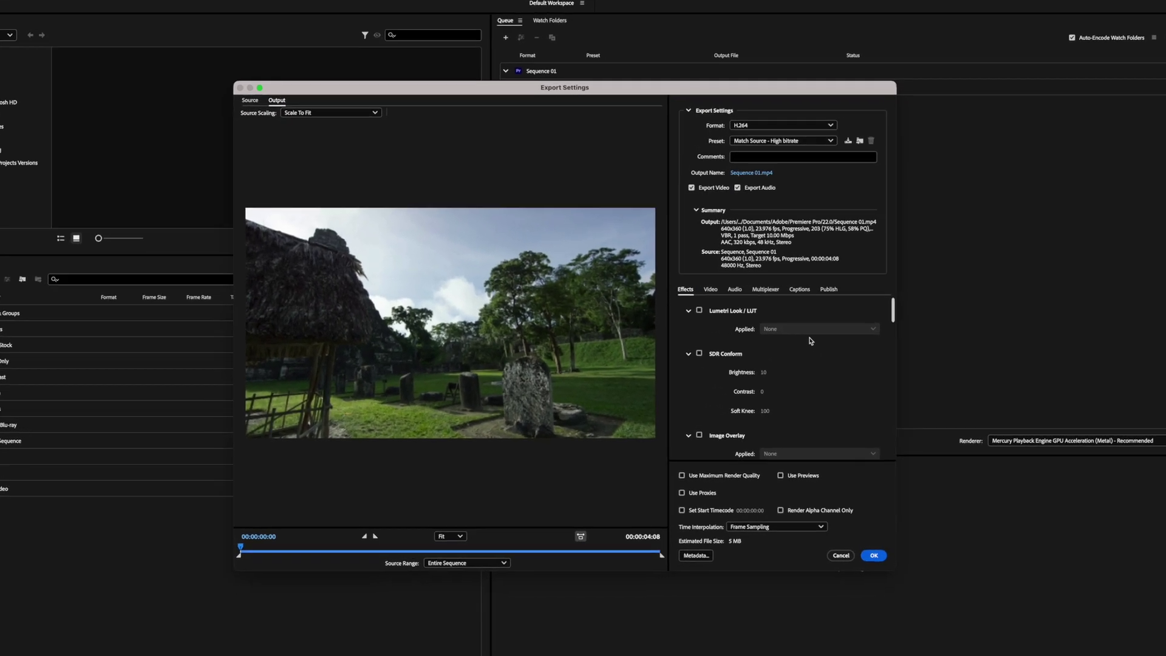
scroll(752, 268, "down", 5)
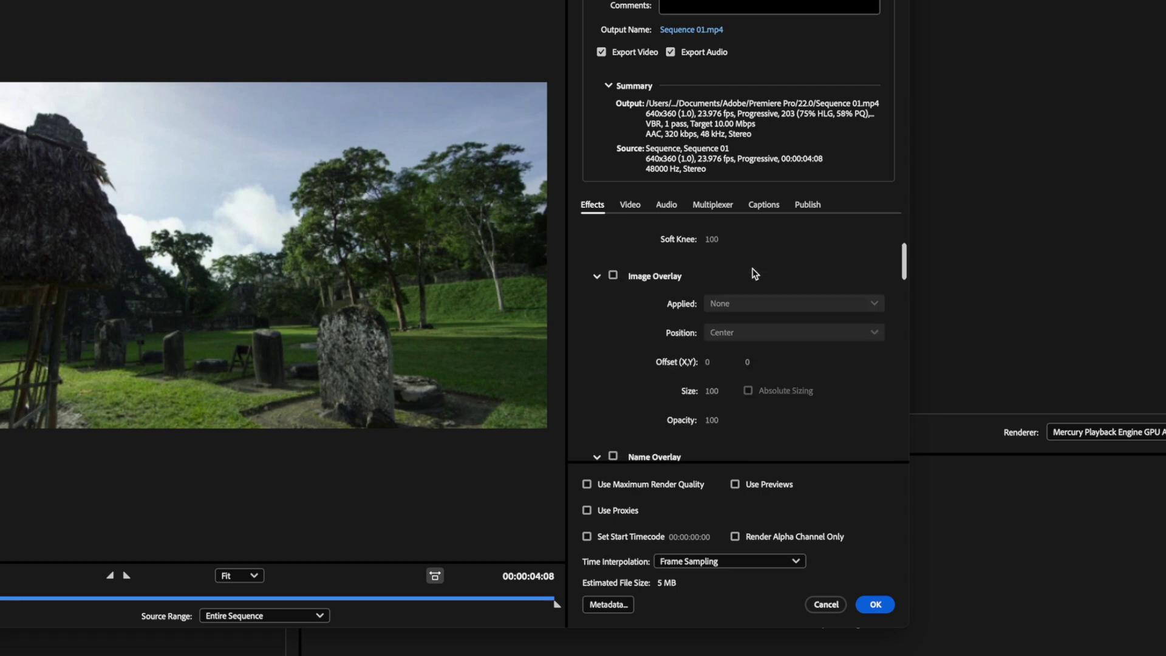
scroll(710, 281, "down", 3)
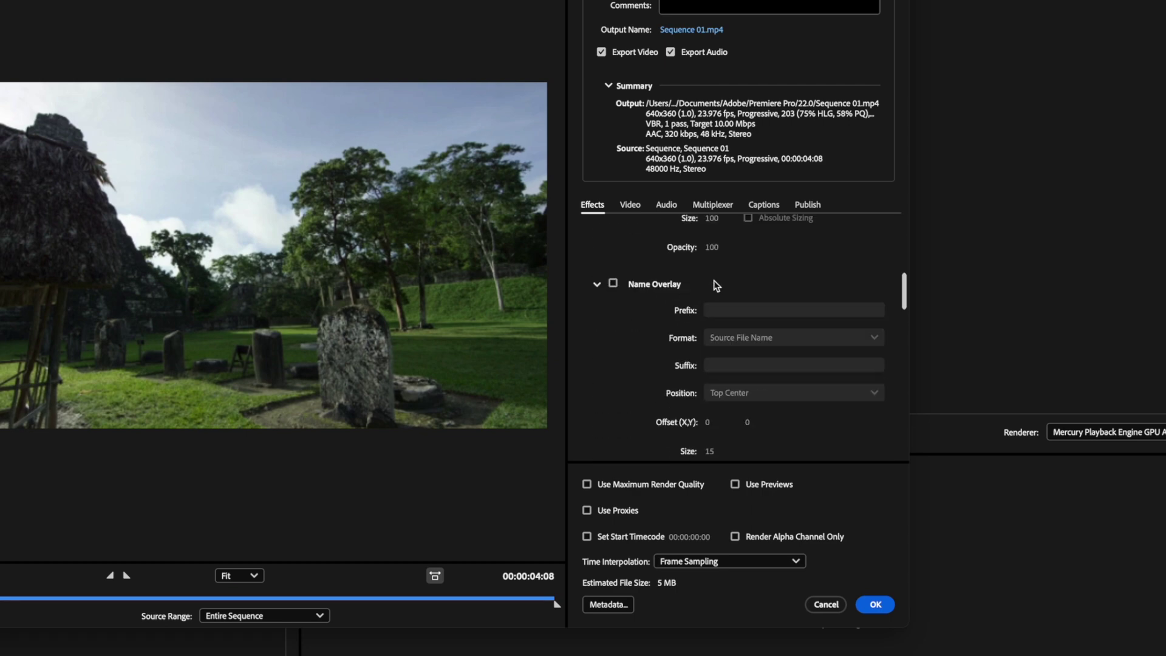
scroll(725, 304, "up", 8)
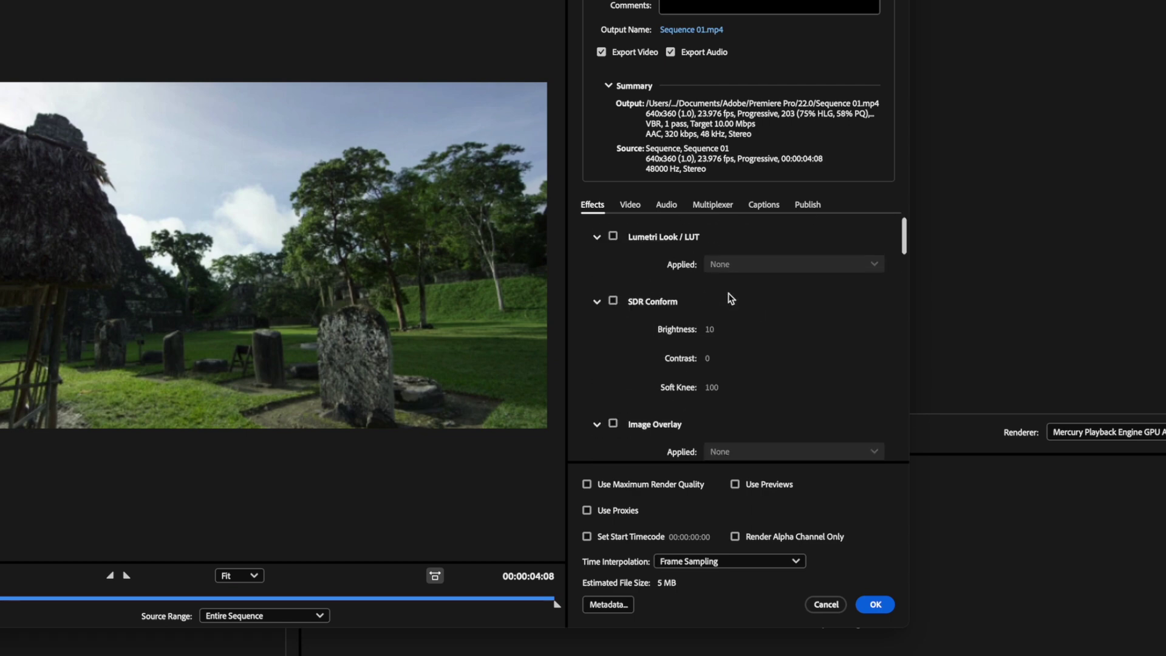
left_click(629, 206)
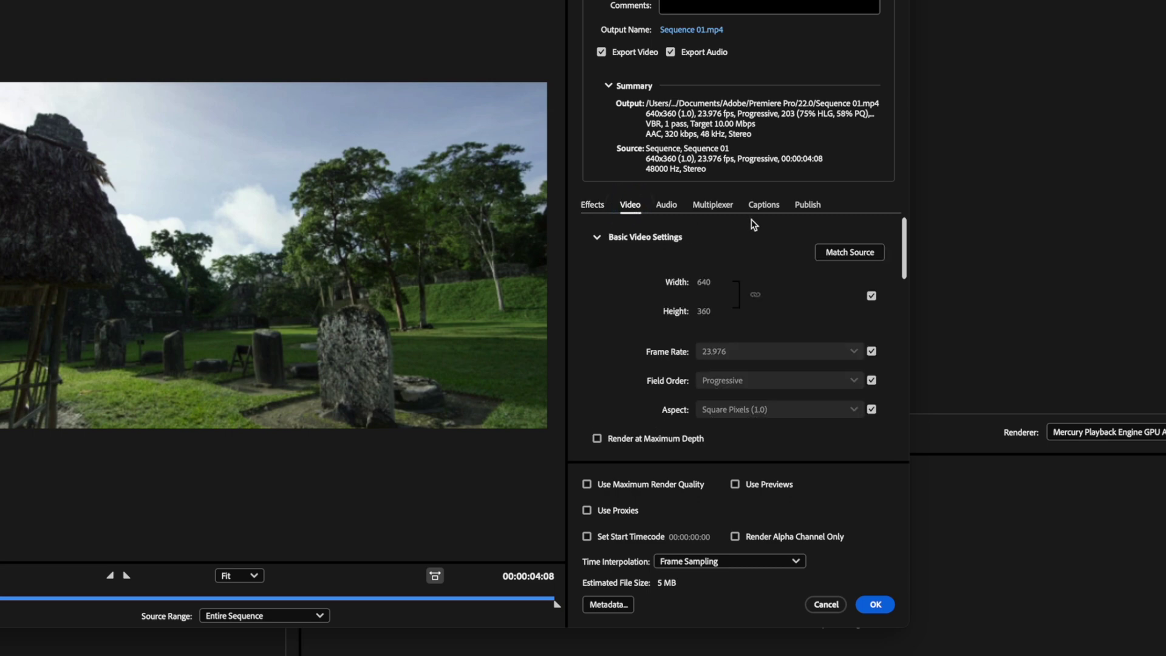
left_click(871, 296)
left_click(703, 283)
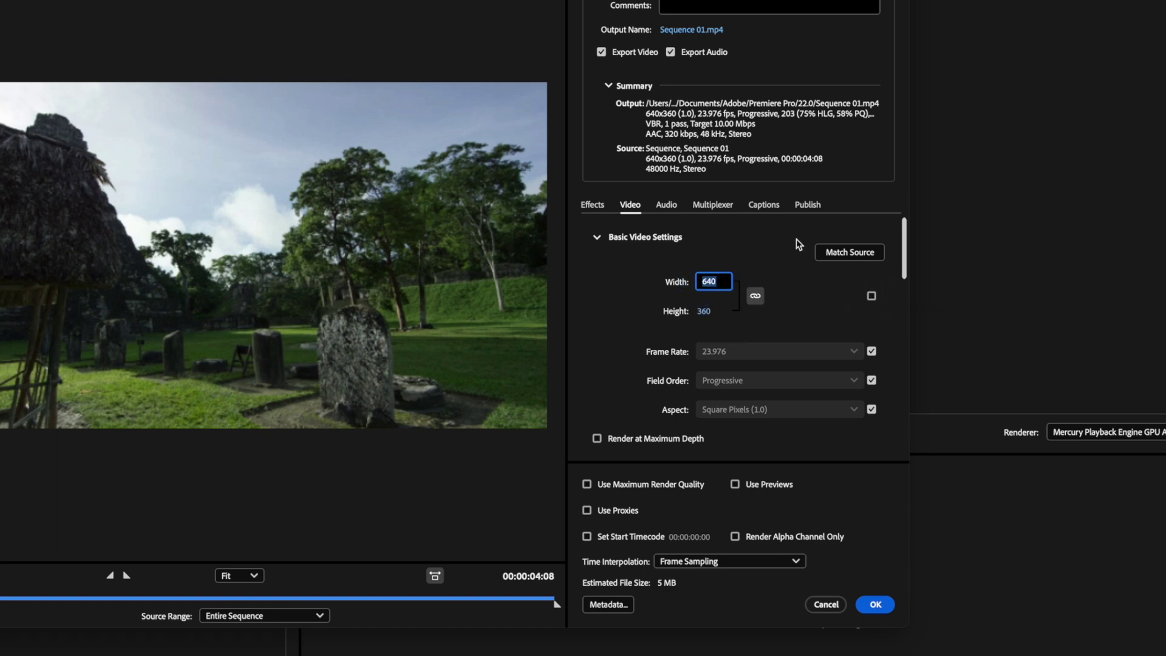
type("1920")
key("Return")
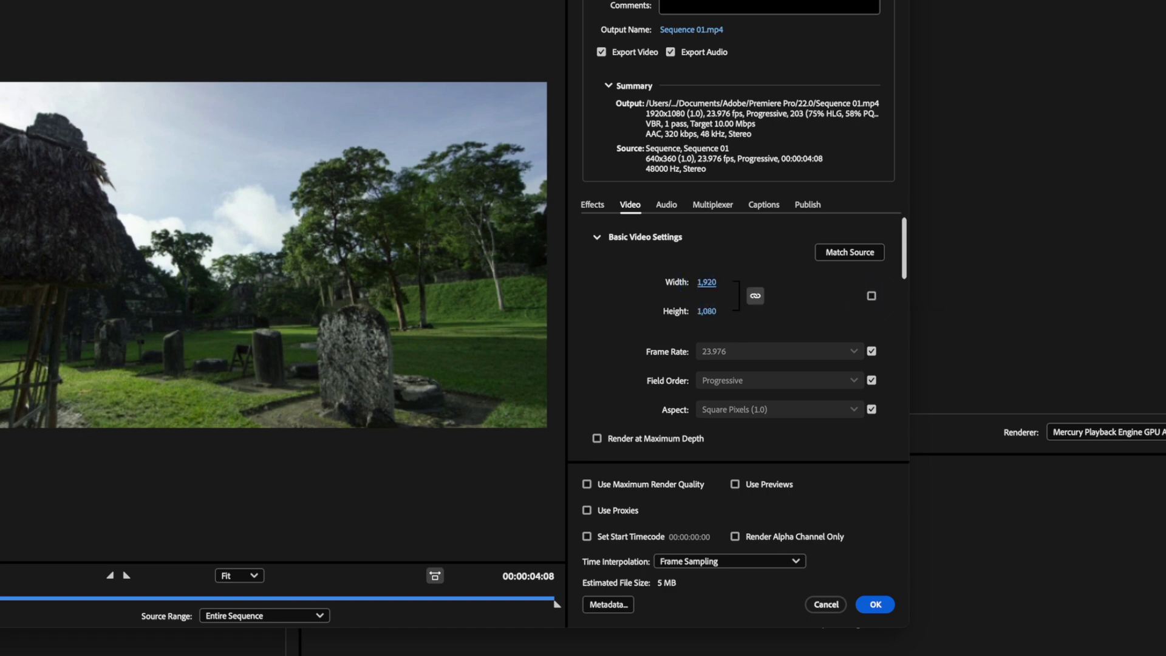
left_click_drag(706, 283, 701, 283)
left_click_drag(904, 256, 904, 326)
Step: Keep Hardware Encoding performance and switch bitrate encoding to VBR, 2 pass
left_click(873, 261)
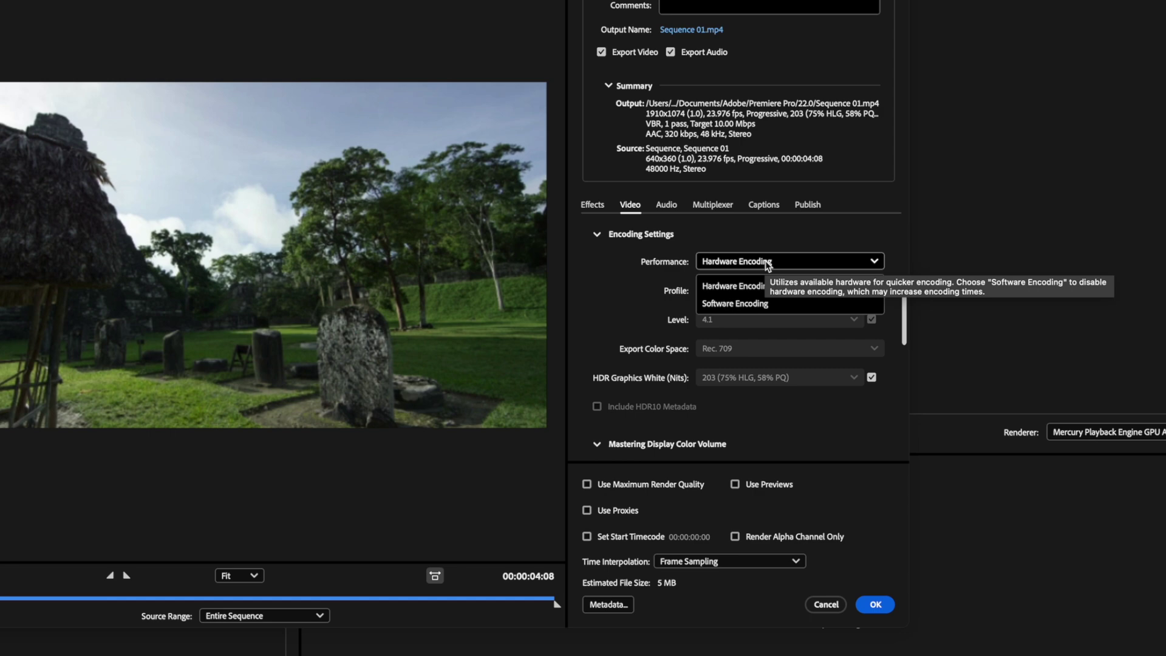
left_click(785, 244)
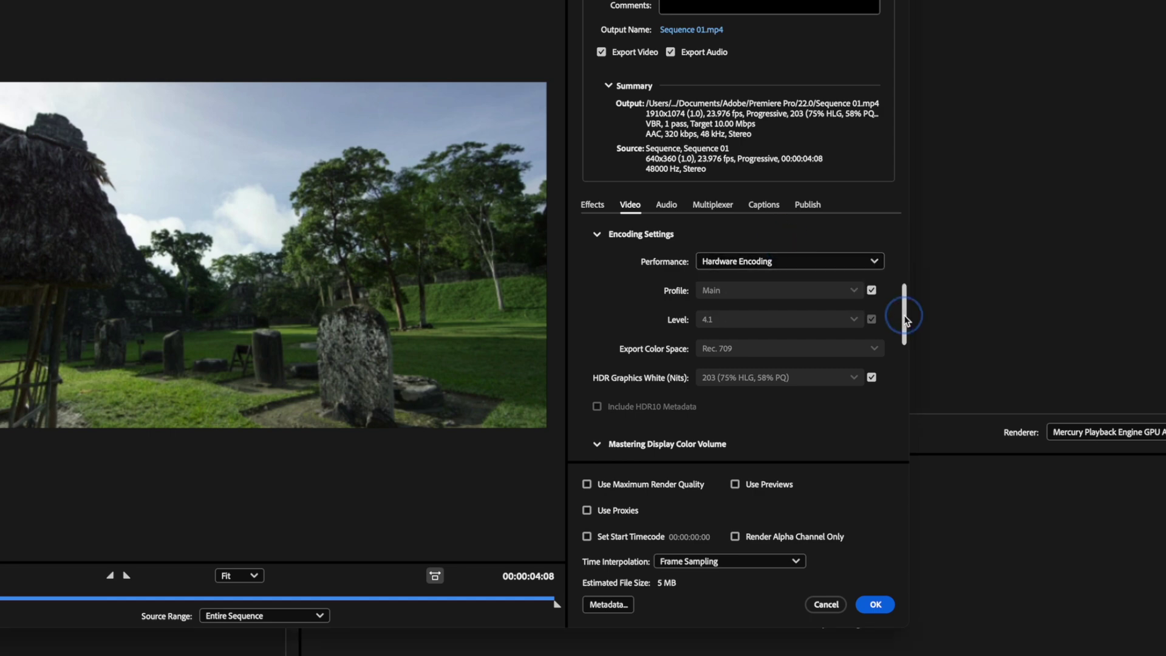
left_click_drag(904, 315, 903, 419)
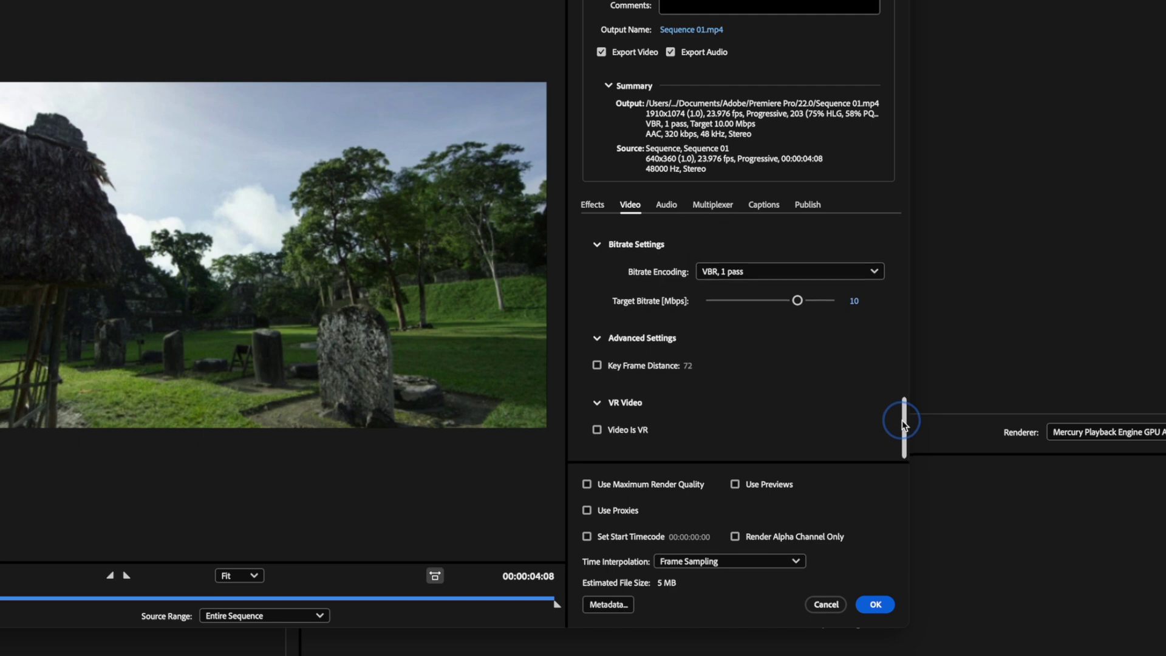
left_click(732, 273)
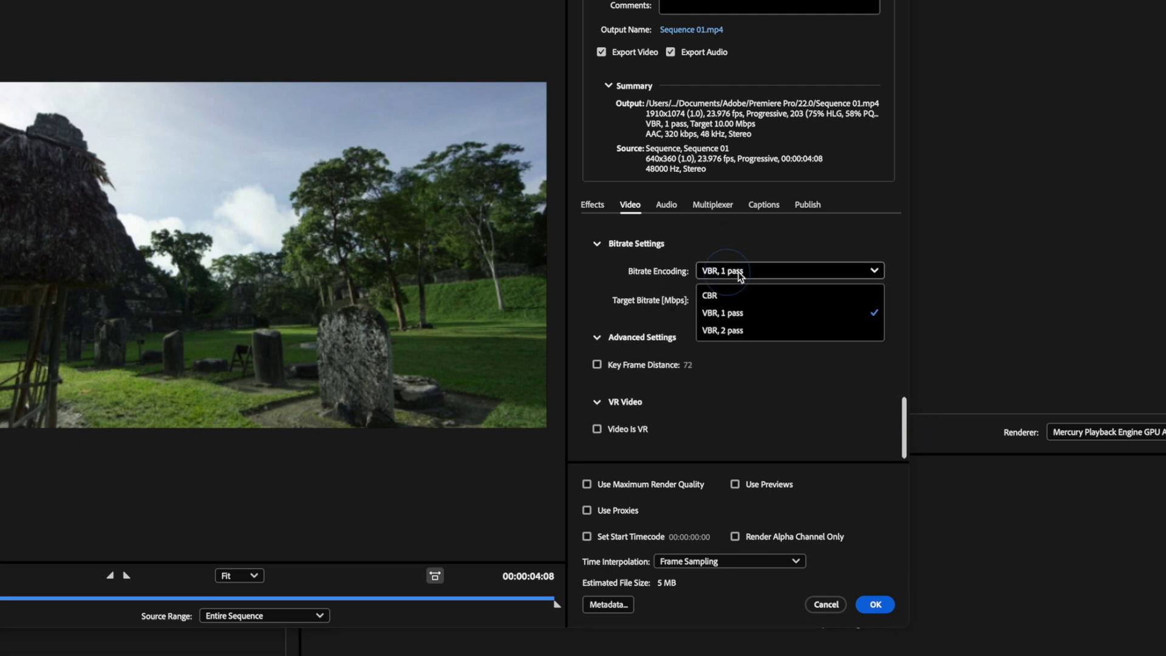
left_click(748, 335)
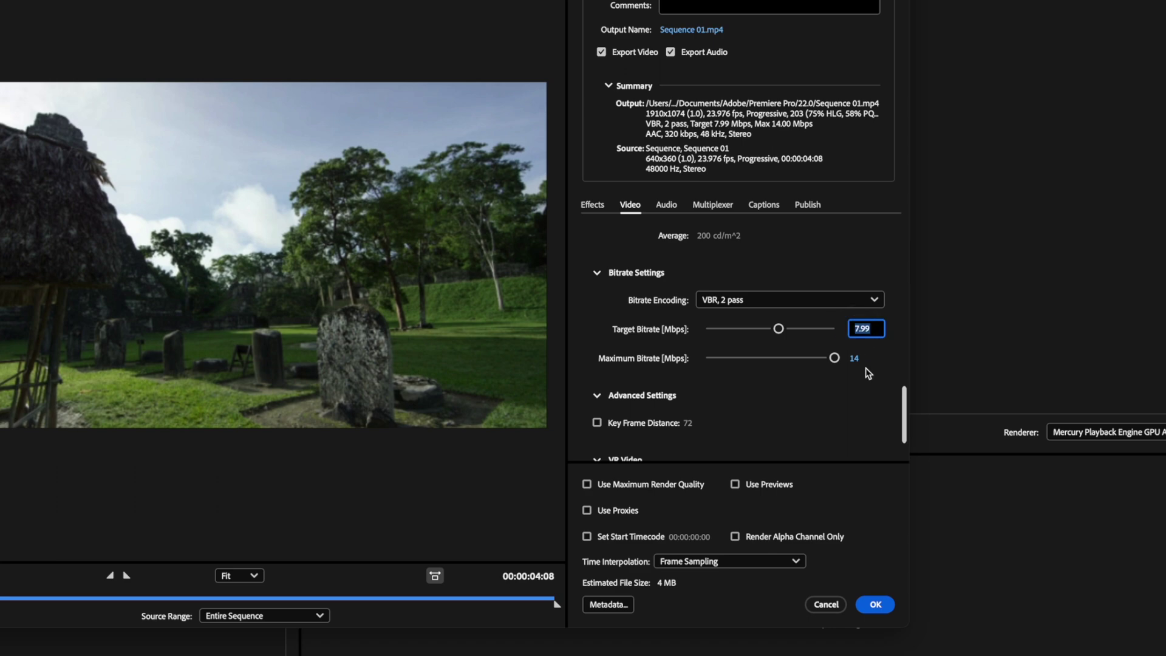
Step: Set both the target and maximum bitrate to 10 Mbps
type("10")
key("Return")
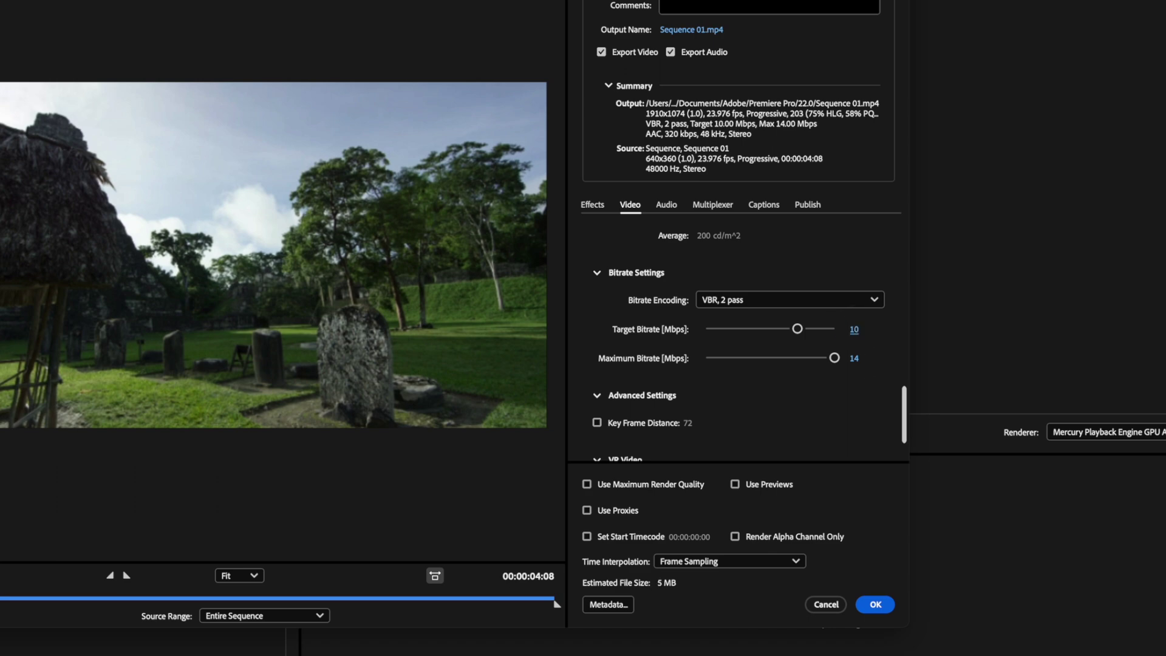
left_click(856, 358)
type("10")
key("Return")
Step: Set the audio to AAC+ Version 1, 256 kbps, 48 kHz stereo, then check the Multiplexer and Captions settings
left_click(666, 204)
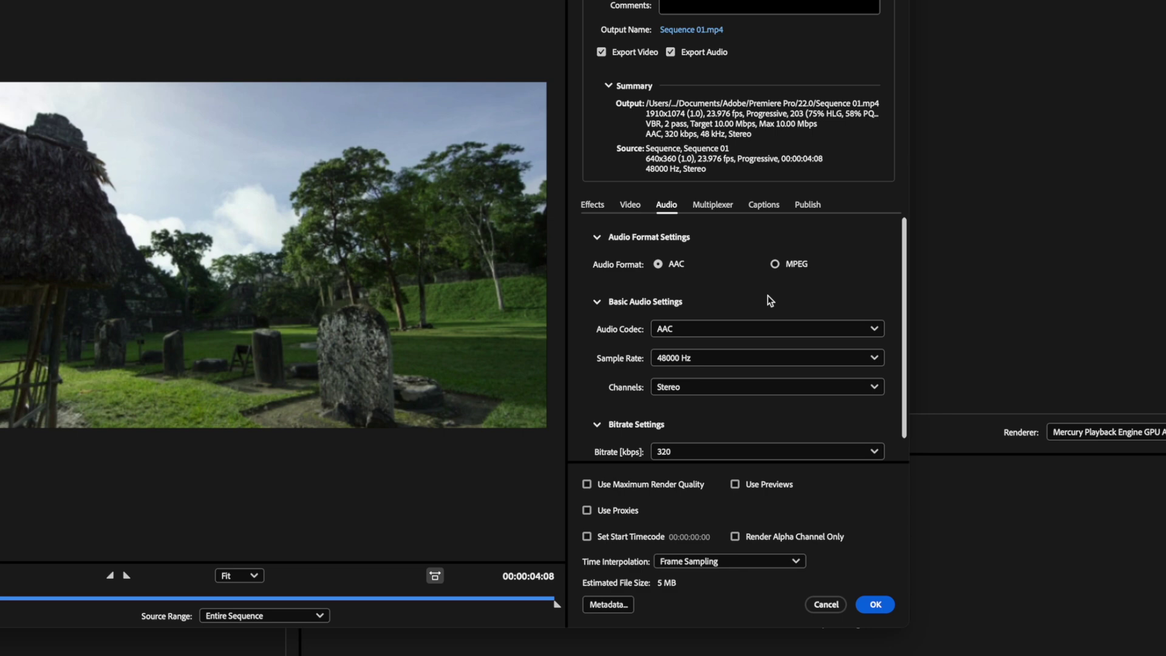
left_click(758, 325)
left_click(779, 332)
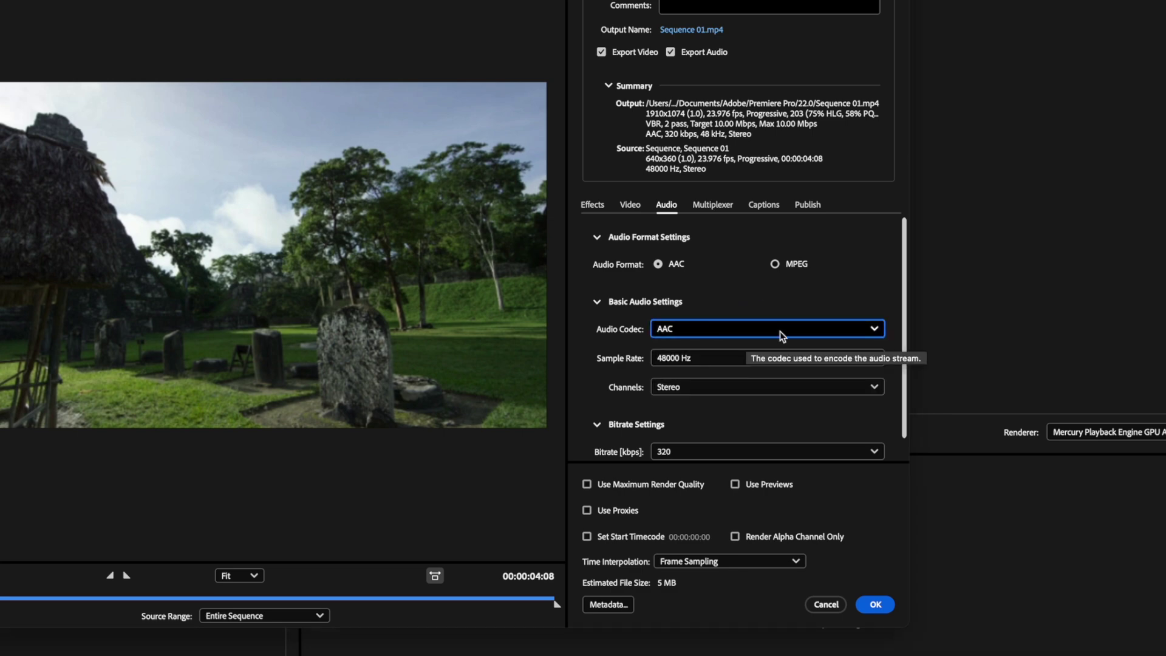
scroll(782, 334, "down", 1)
left_click(739, 358)
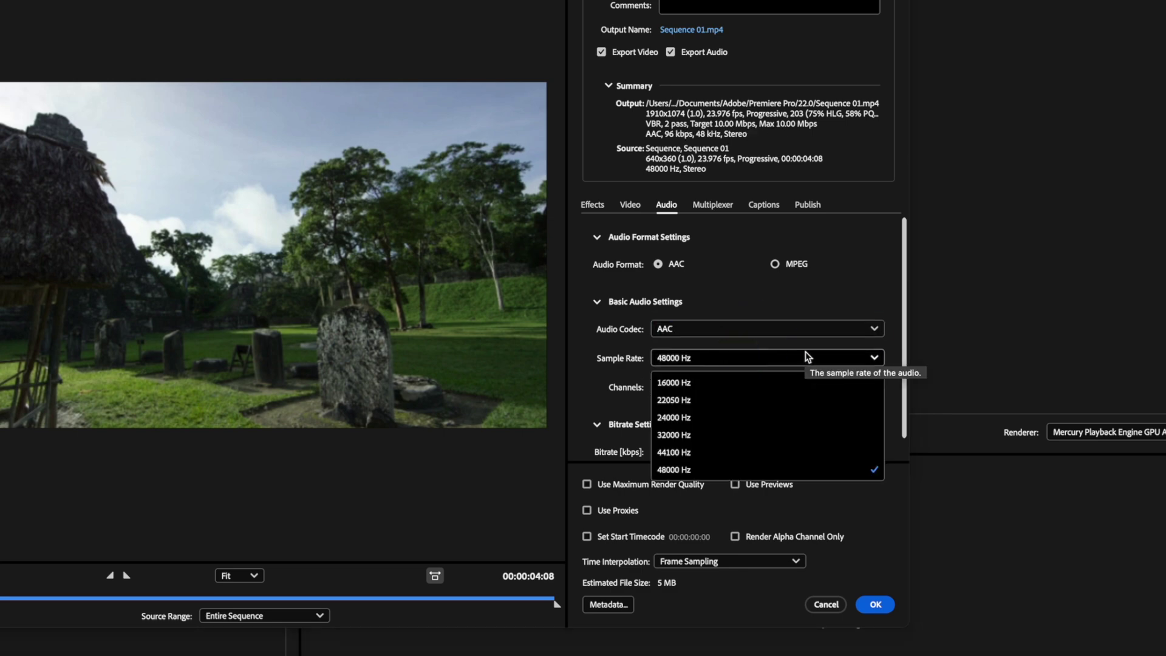
left_click(867, 279)
left_click(749, 389)
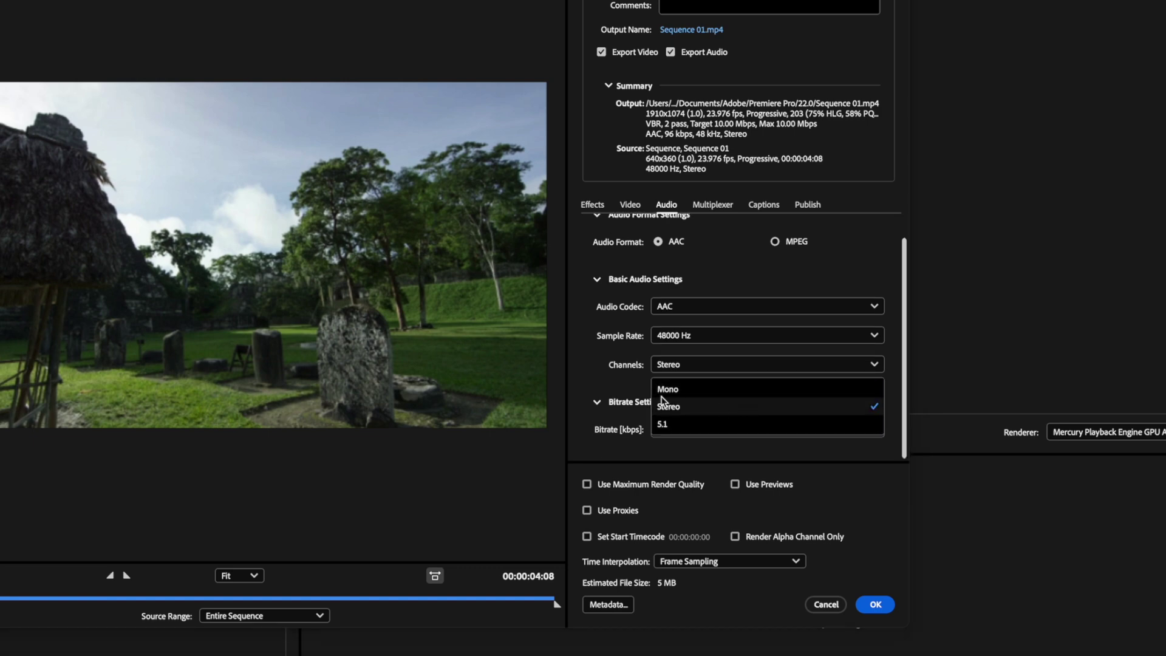
left_click(608, 355)
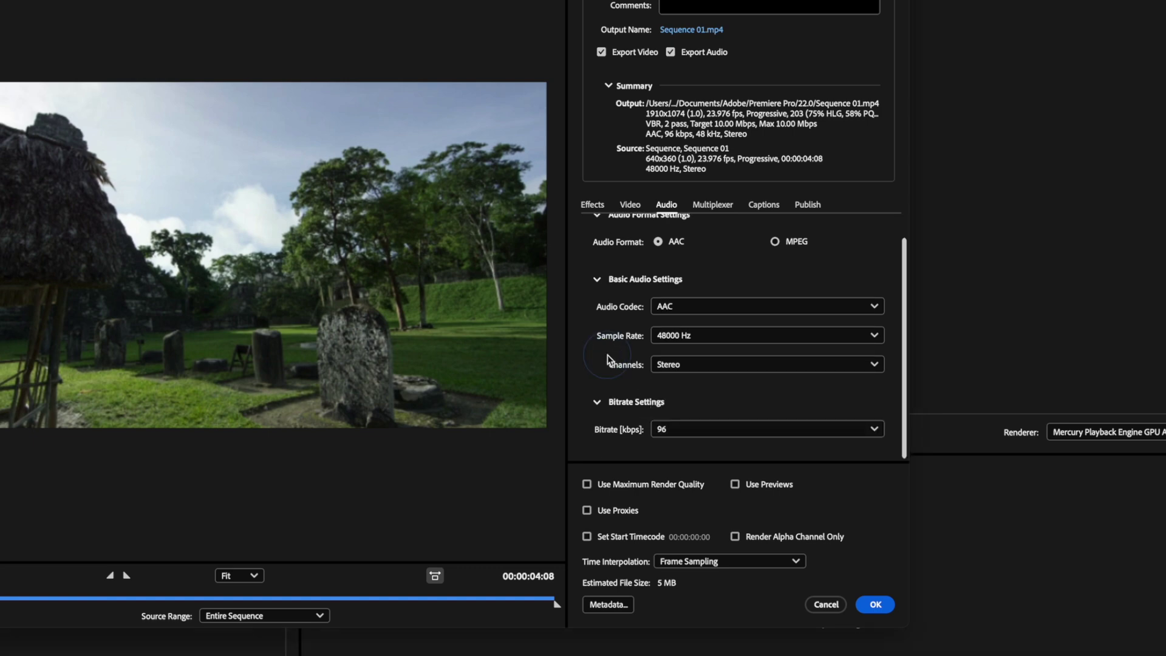
left_click(759, 429)
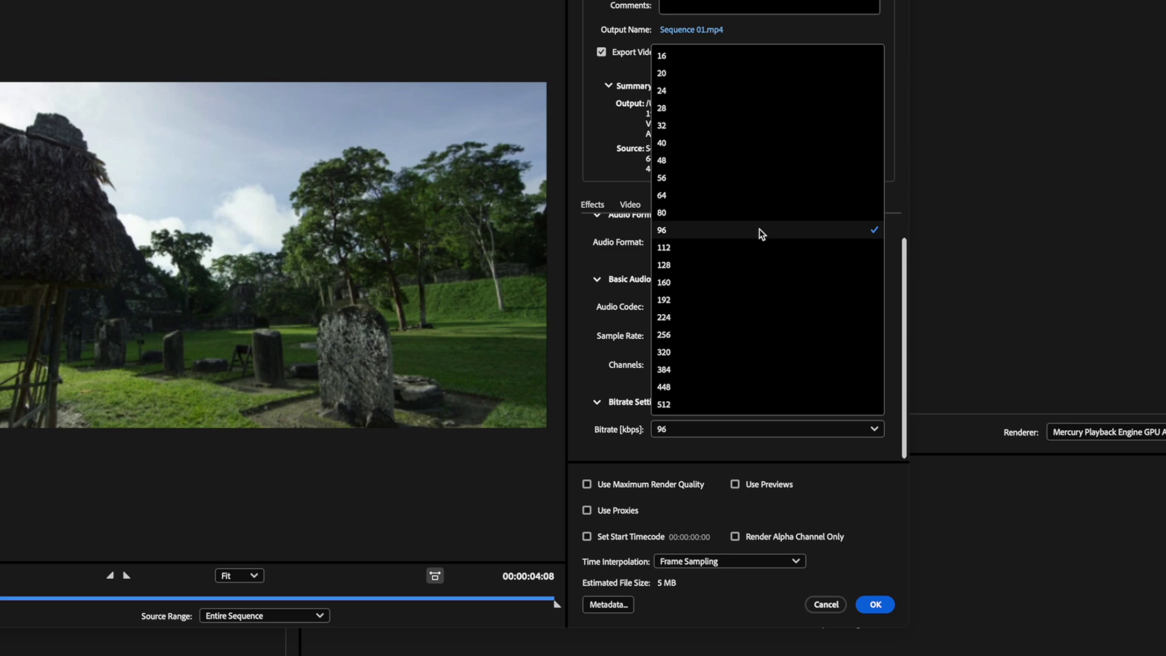
left_click(759, 230)
left_click(713, 206)
left_click(771, 208)
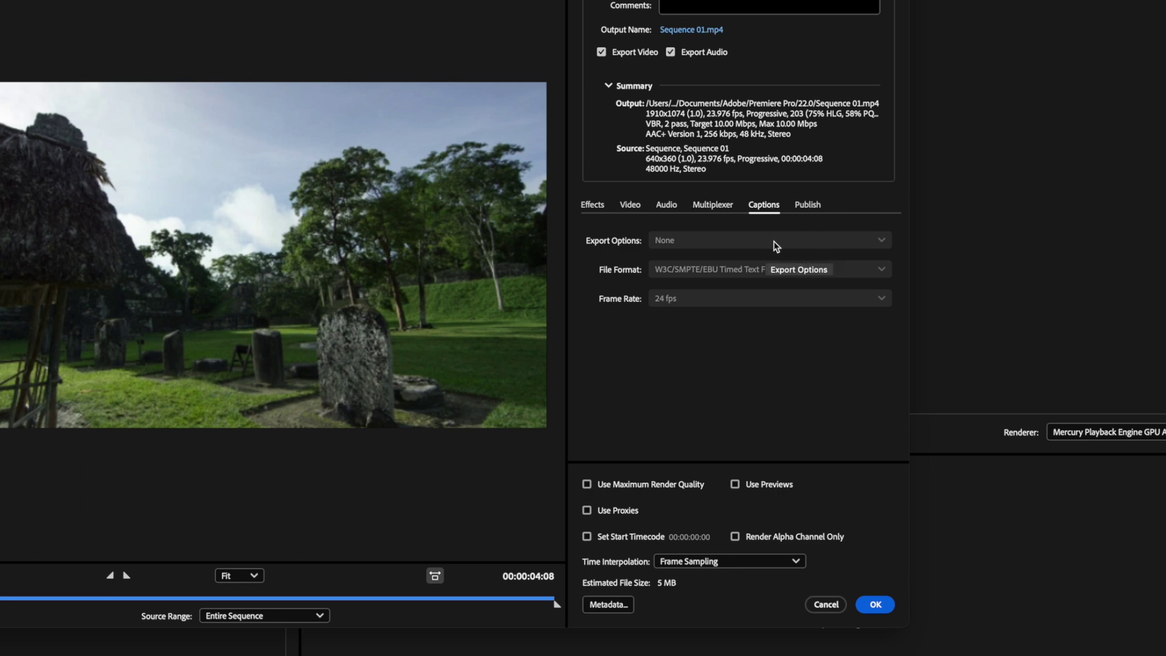
Step: Look through the Publish tab's Creative Cloud, Behance, Facebook, Twitter, Vimeo and YouTube sections
left_click(795, 205)
scroll(758, 319, "down", 3)
scroll(757, 317, "down", 10)
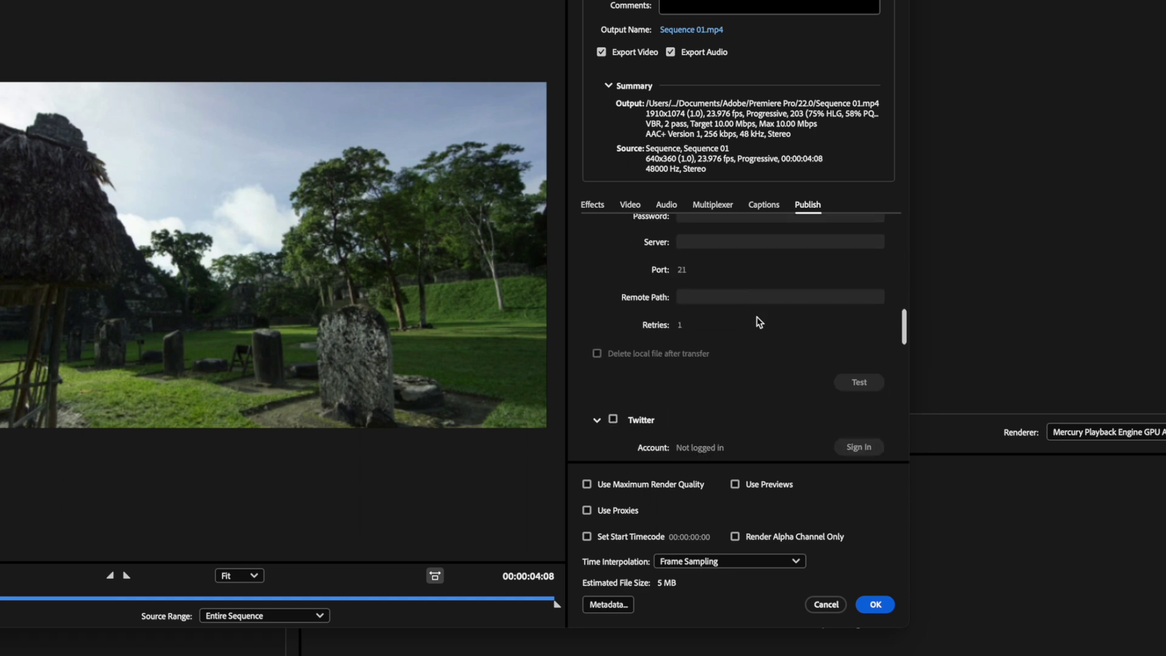
scroll(759, 322, "down", 3)
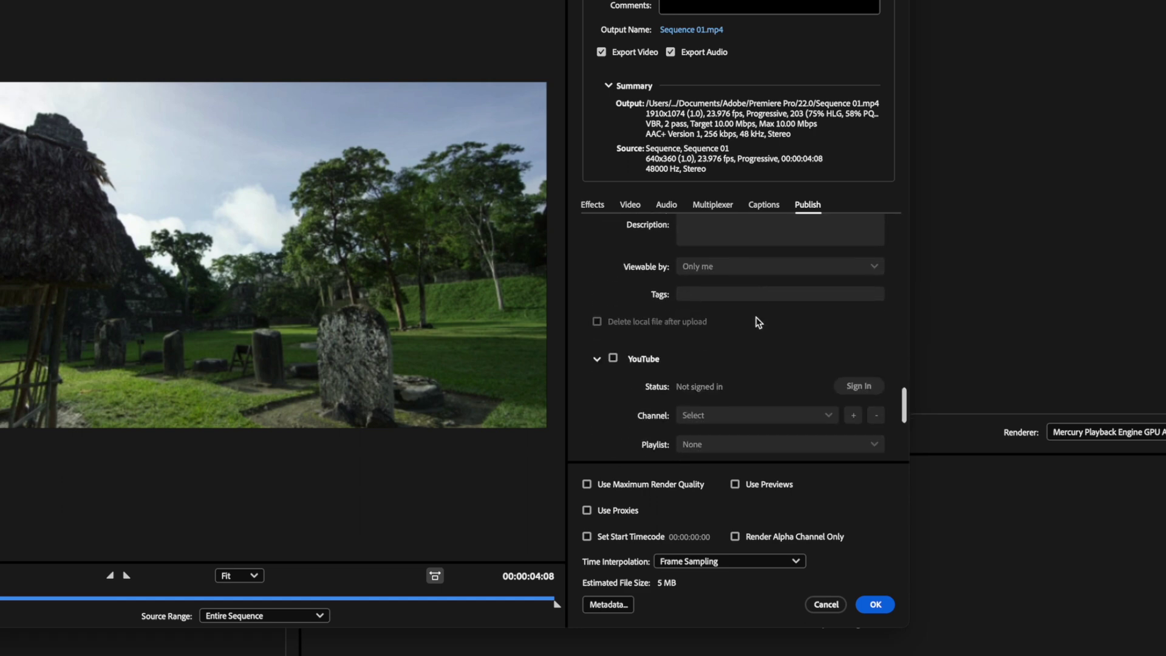
scroll(759, 322, "up", 2)
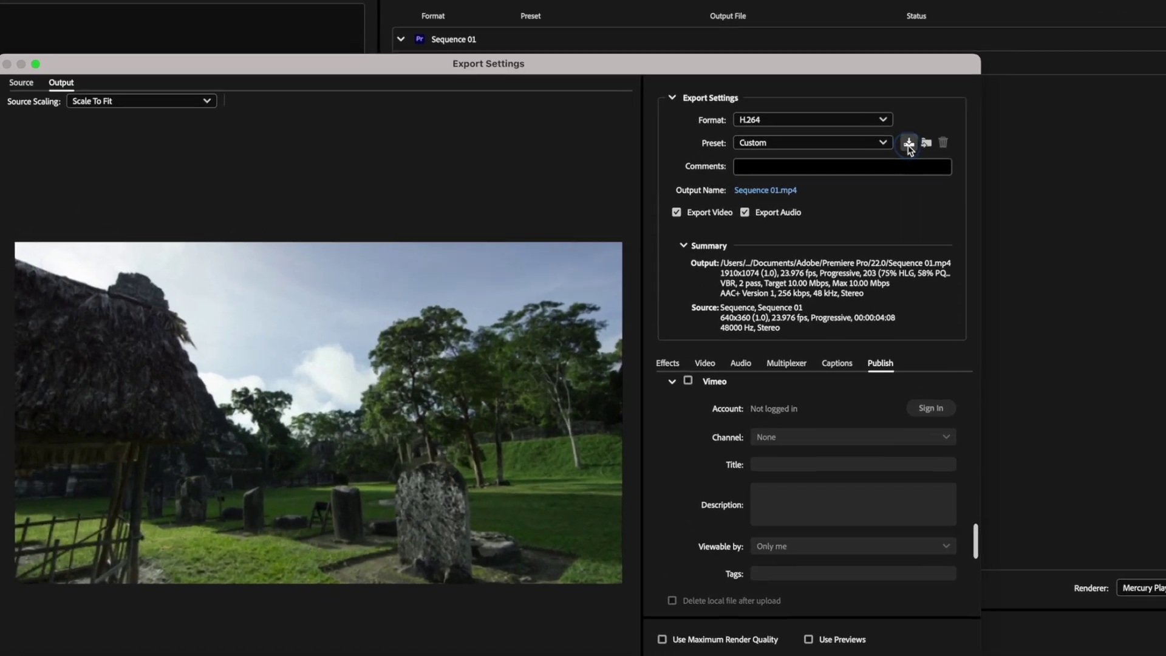
Step: Save user preset 'Riverside' with effects and publish settings, then close Export Settings
left_click(849, 160)
type("Riverside")
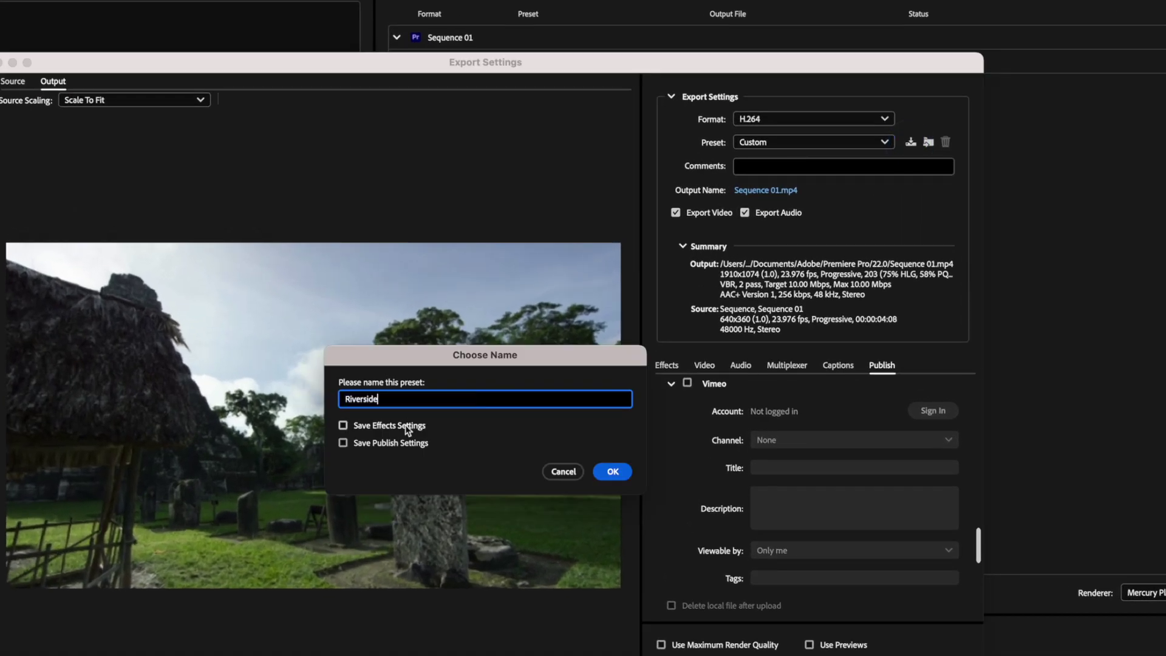
left_click(406, 425)
left_click(404, 443)
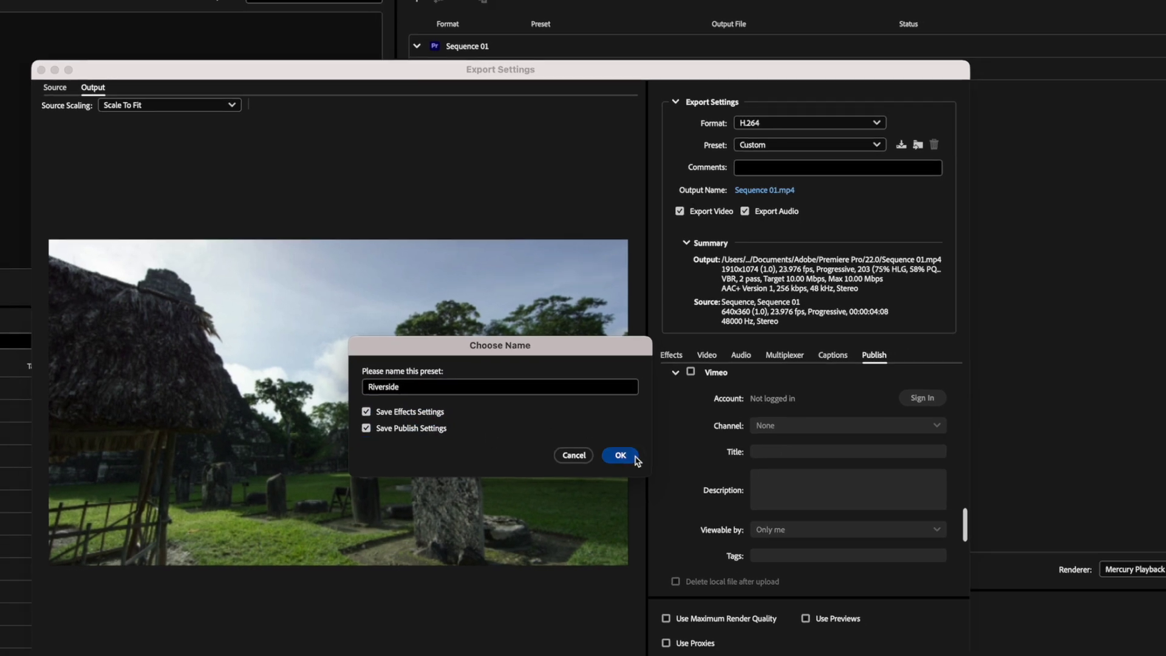
left_click(612, 471)
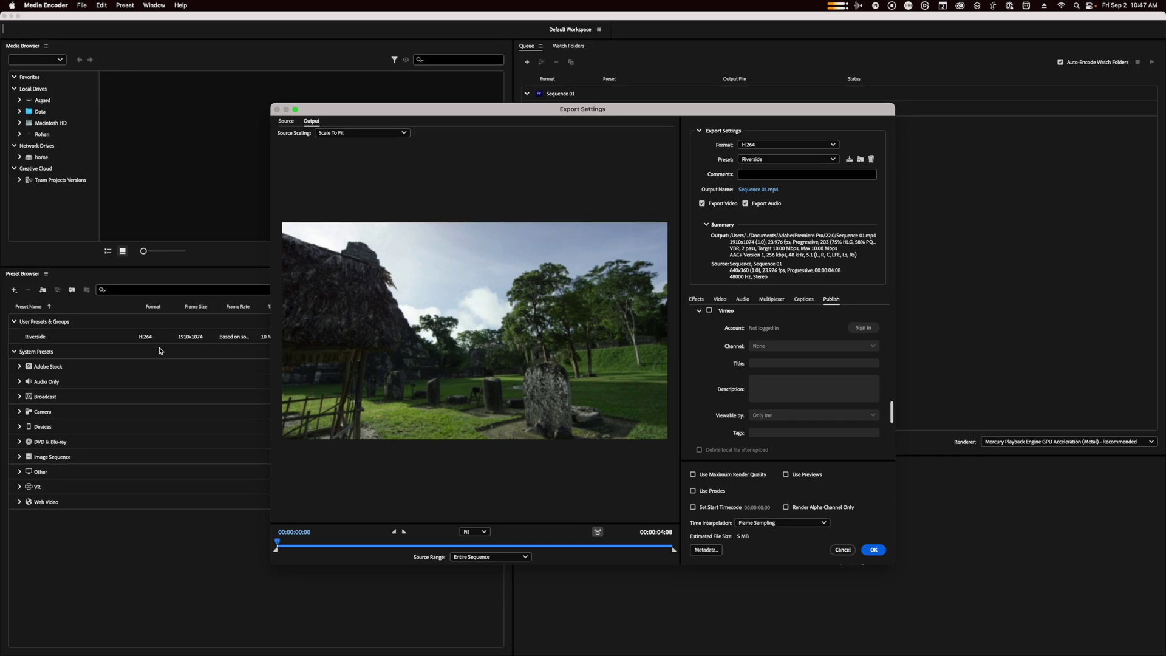
left_click(873, 550)
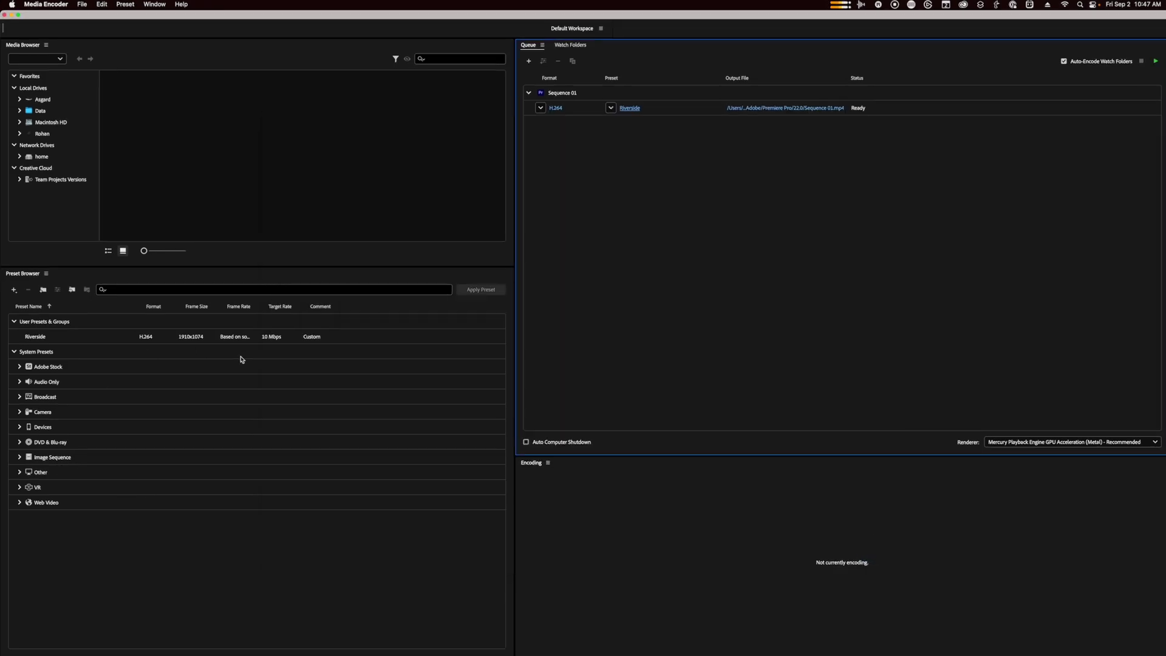
left_click(70, 338)
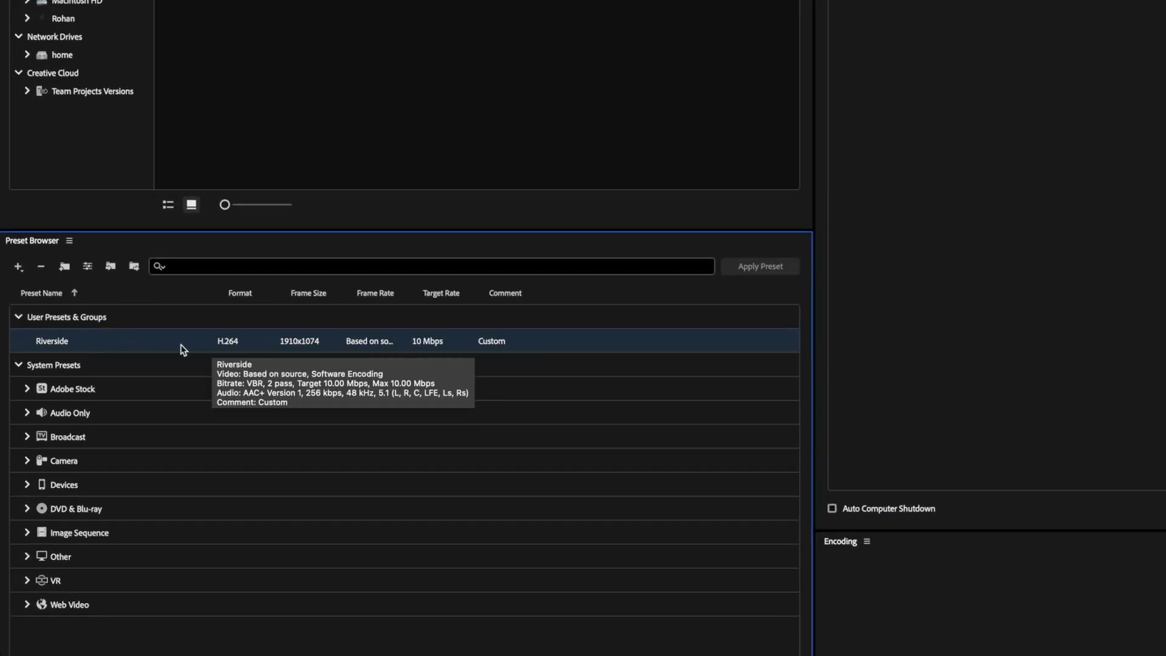